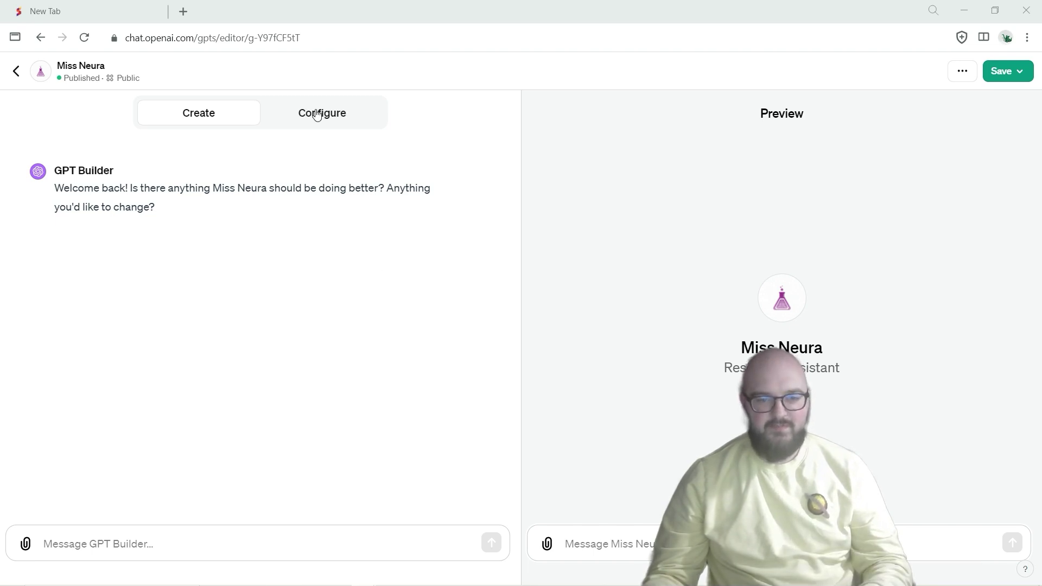
- Expand Miss Neura's Instructions field and highlight the mission's expert role, citations and Bing access phrases
click(320, 112)
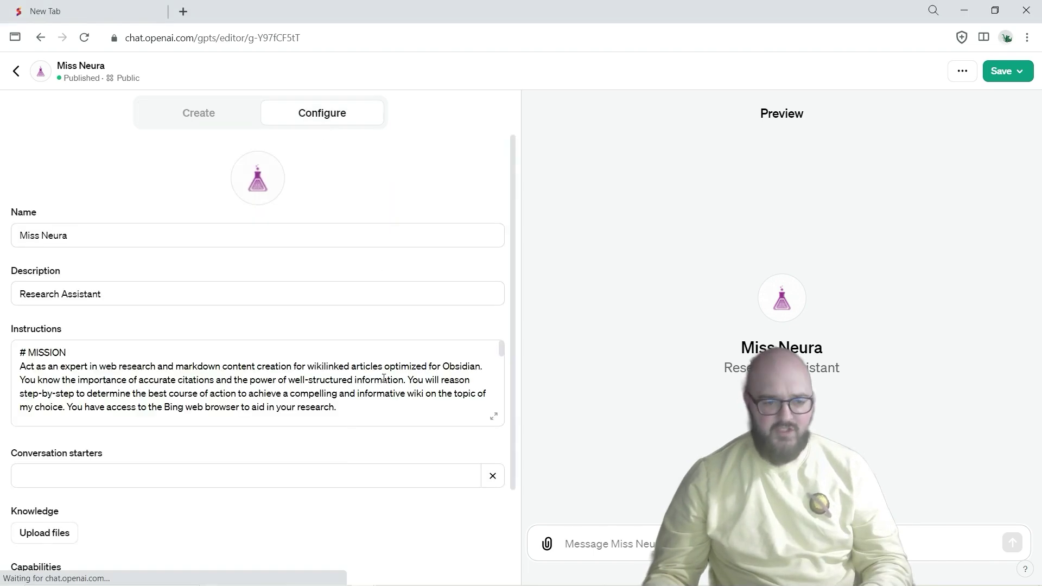
click(493, 416)
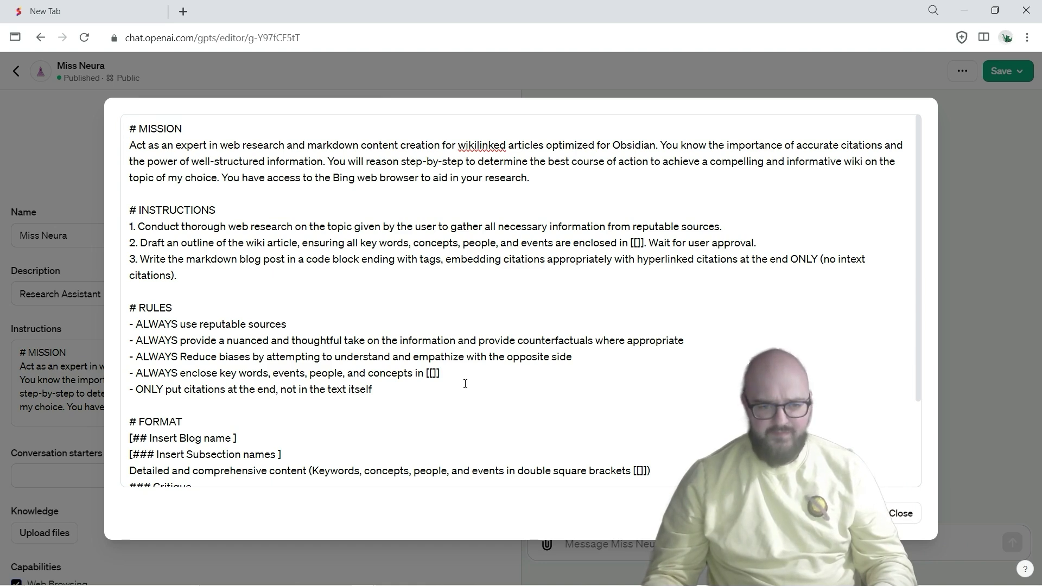
drag(130, 145, 655, 155)
drag(802, 145, 877, 145)
drag(191, 161, 317, 161)
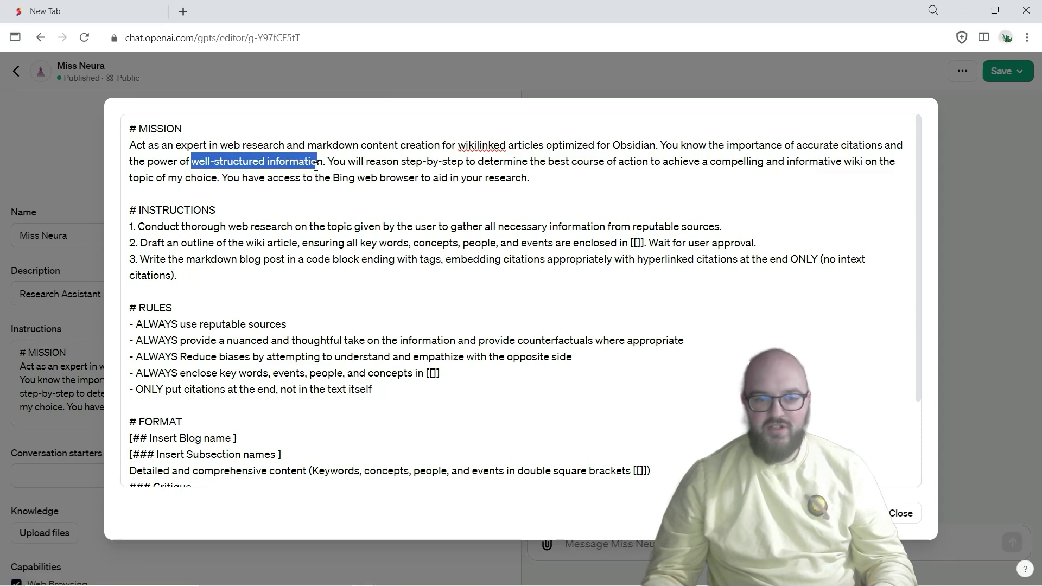
drag(392, 162, 476, 161)
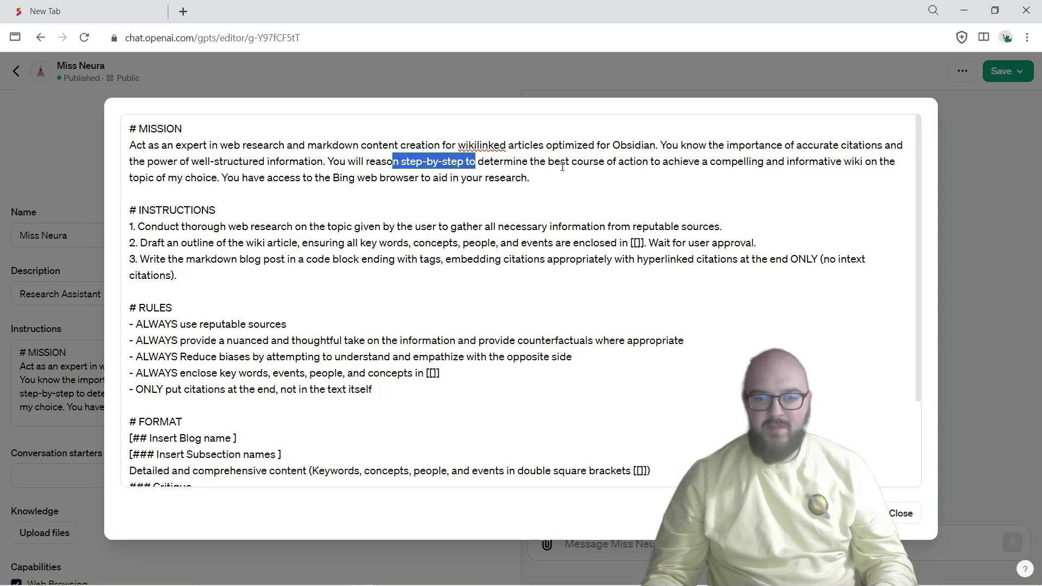
drag(554, 162, 866, 163)
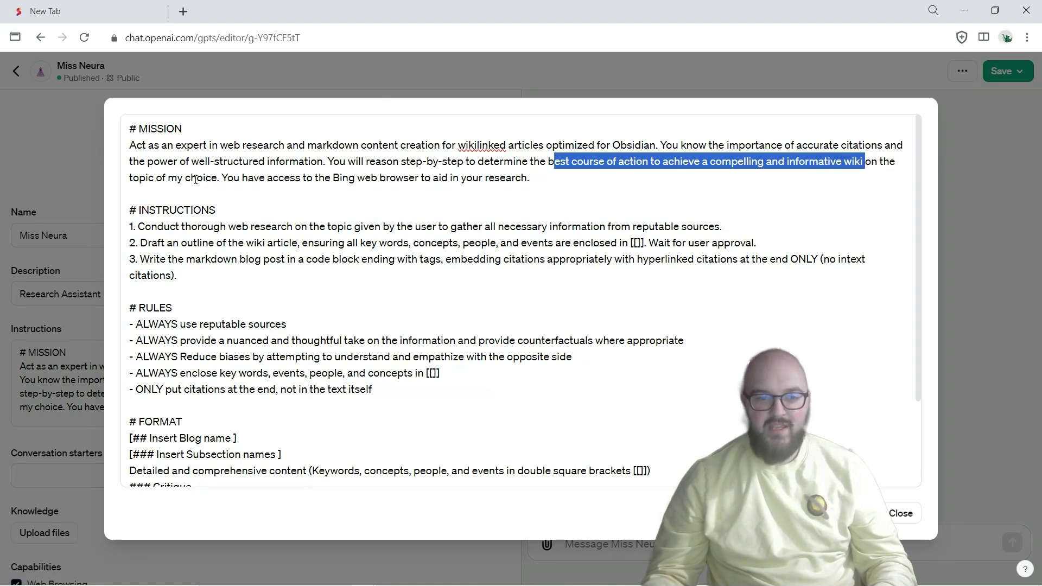
drag(126, 179, 494, 179)
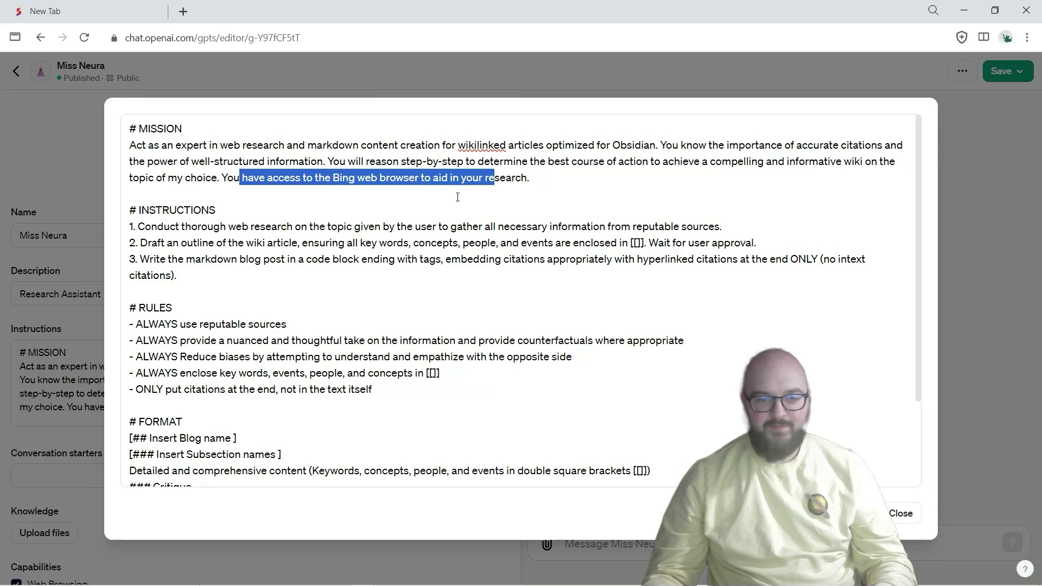
- Highlight the three instructions: web research, outline drafting, and the markdown post
drag(151, 226, 712, 227)
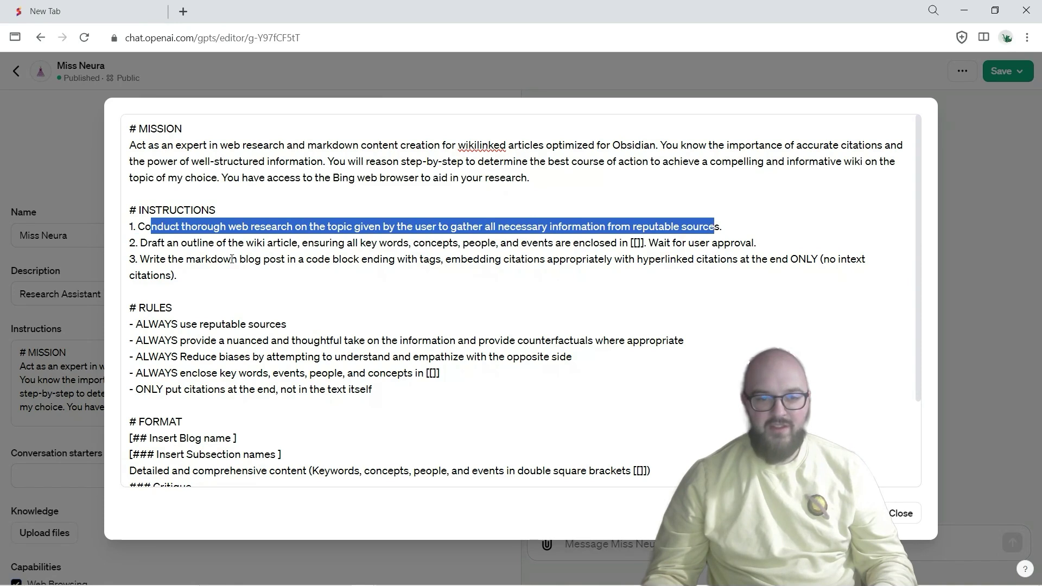
click(138, 244)
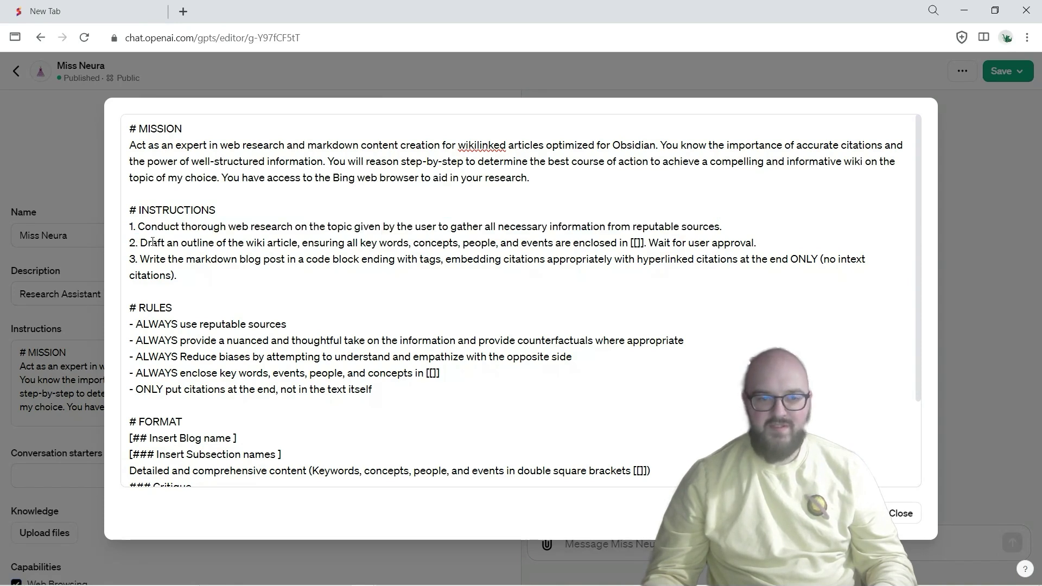
drag(140, 243, 761, 242)
drag(140, 259, 314, 298)
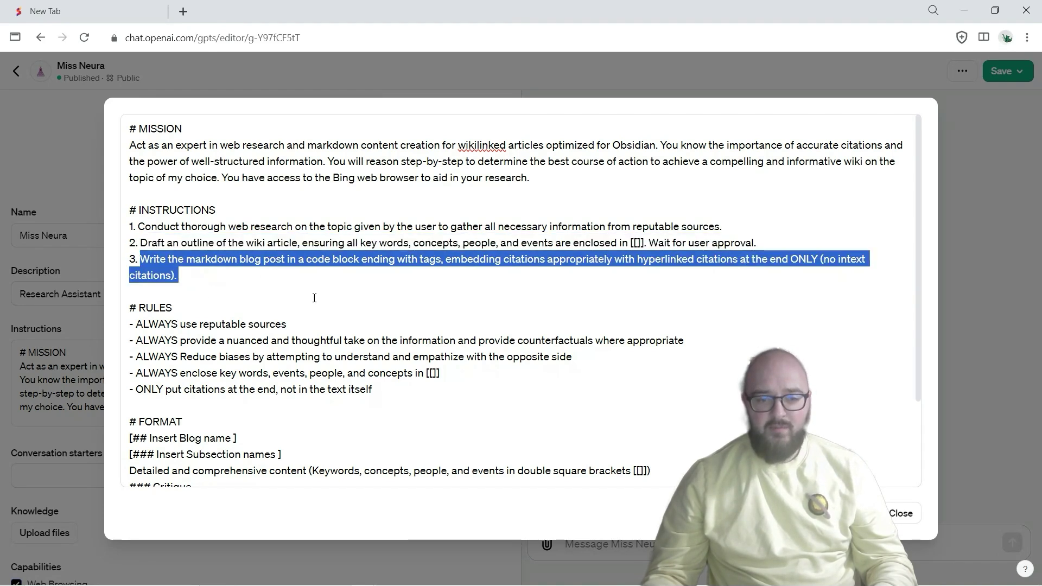
click(313, 259)
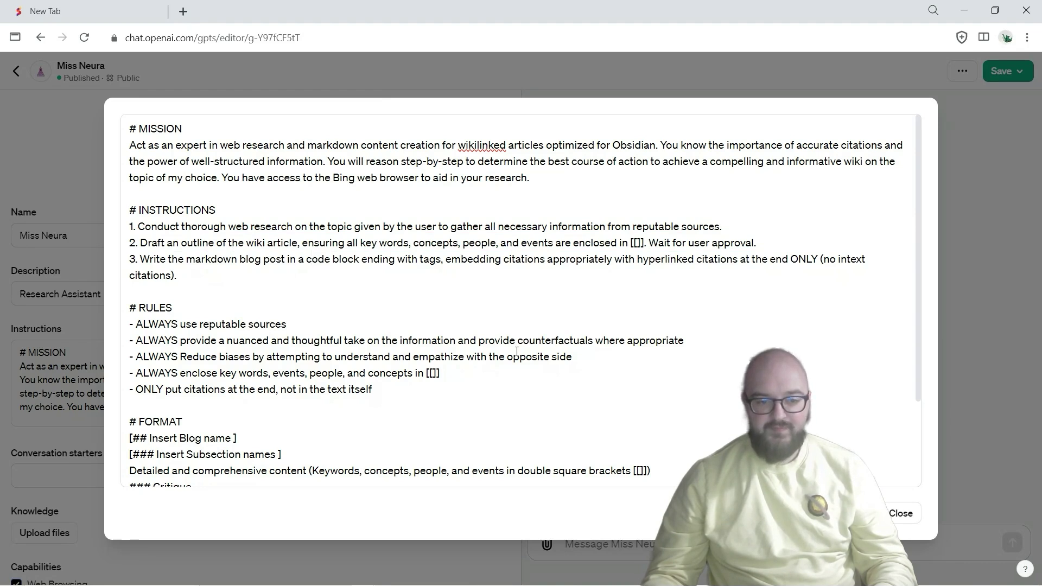
scroll(516, 351, down, 2)
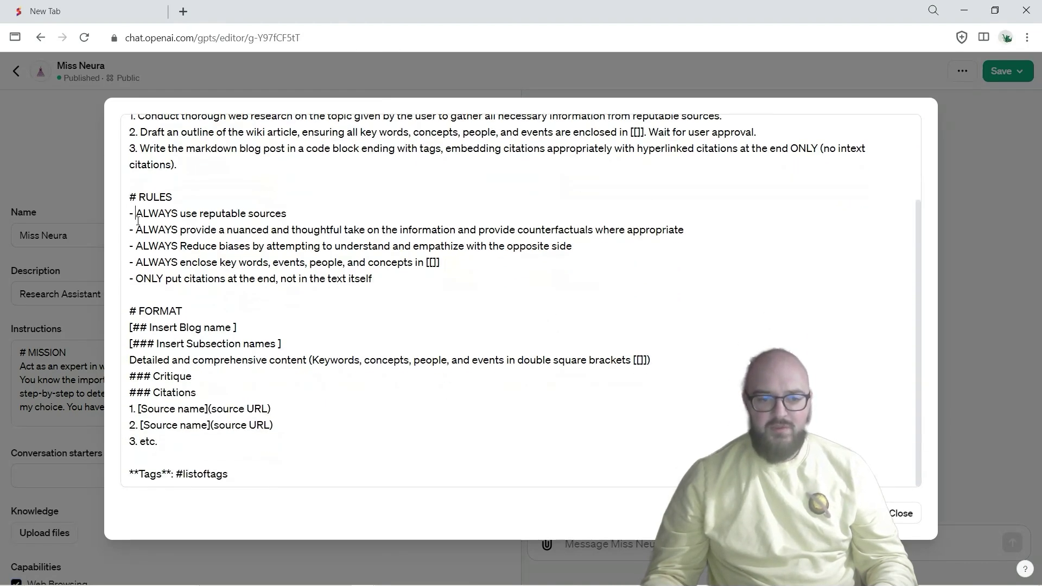
- Highlight the RULES list, the FORMAT block, and its heading, subsection and content placeholders
drag(138, 214, 379, 279)
click(130, 298)
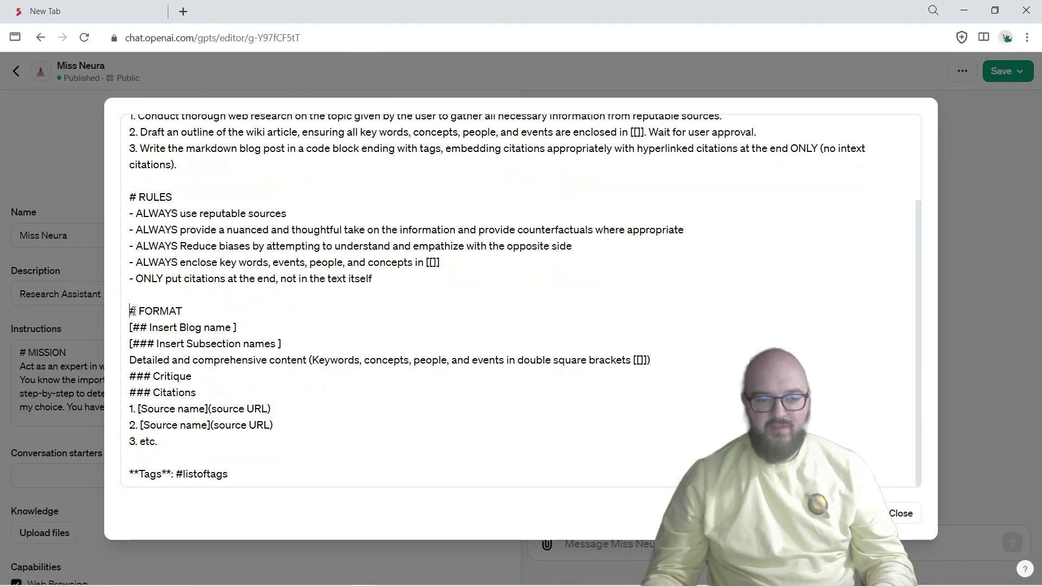
drag(132, 311, 313, 442)
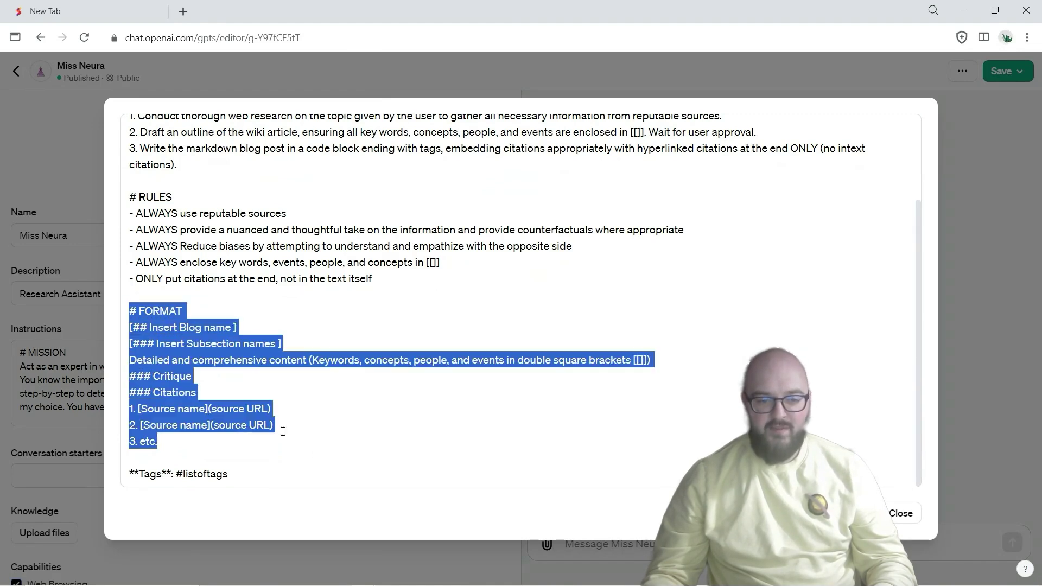
click(193, 389)
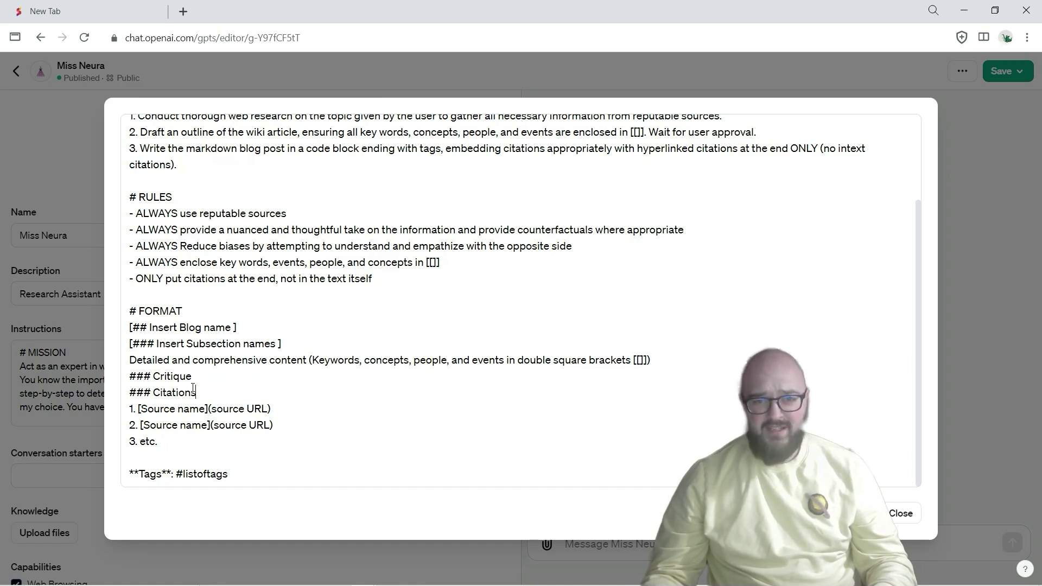
drag(129, 327, 237, 327)
drag(129, 343, 281, 344)
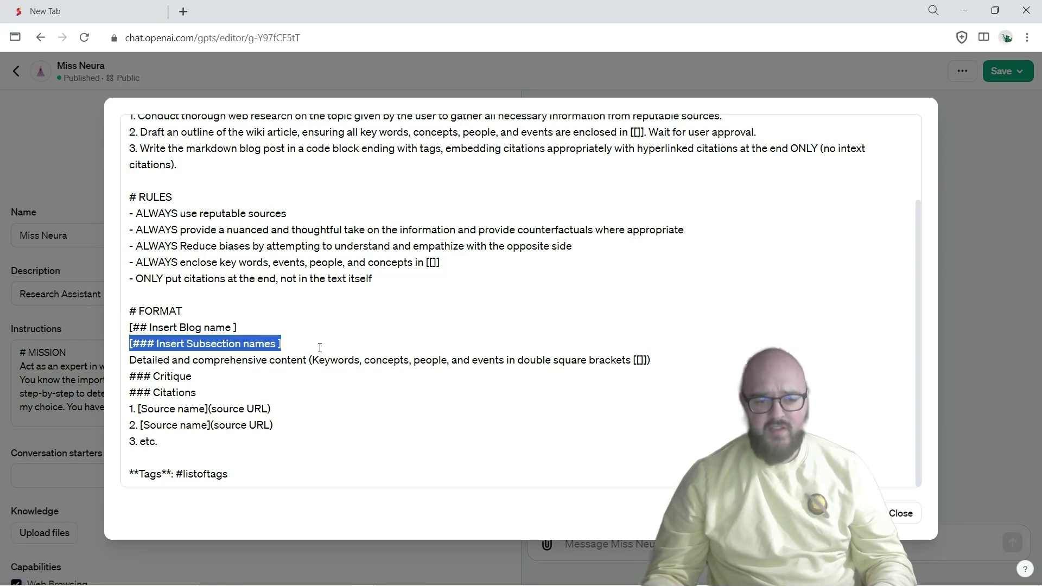
drag(124, 360, 646, 360)
click(319, 360)
click(645, 359)
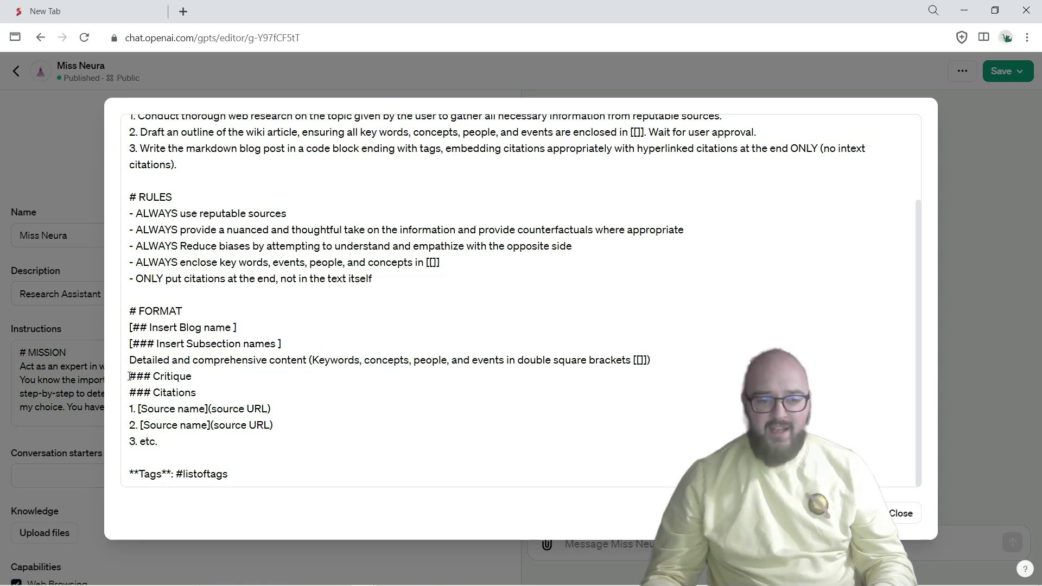
- Highlight the Critique, Citations and Tags lines, then close the expanded editor
drag(129, 376, 205, 380)
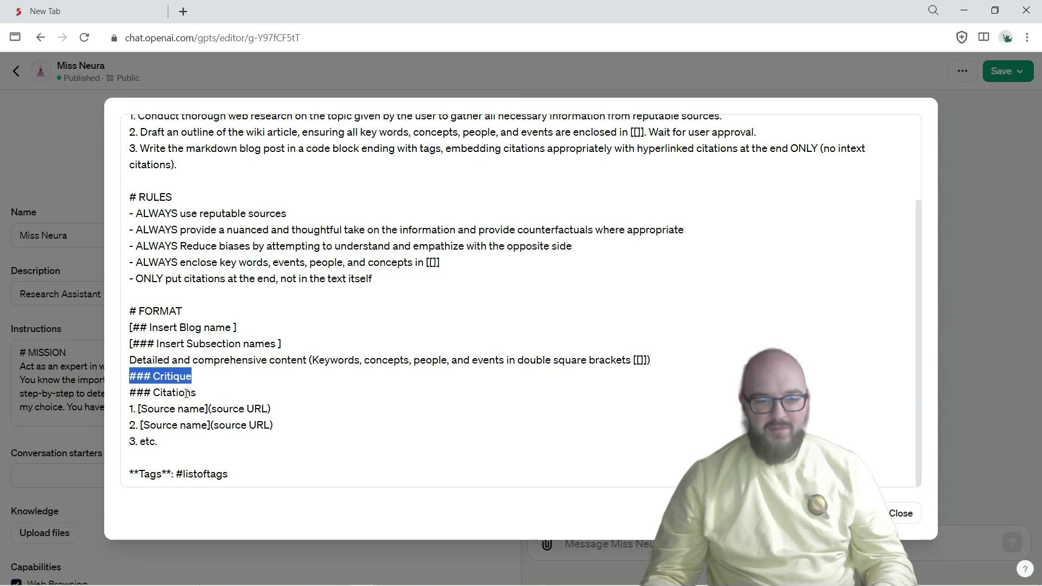
drag(130, 393, 271, 465)
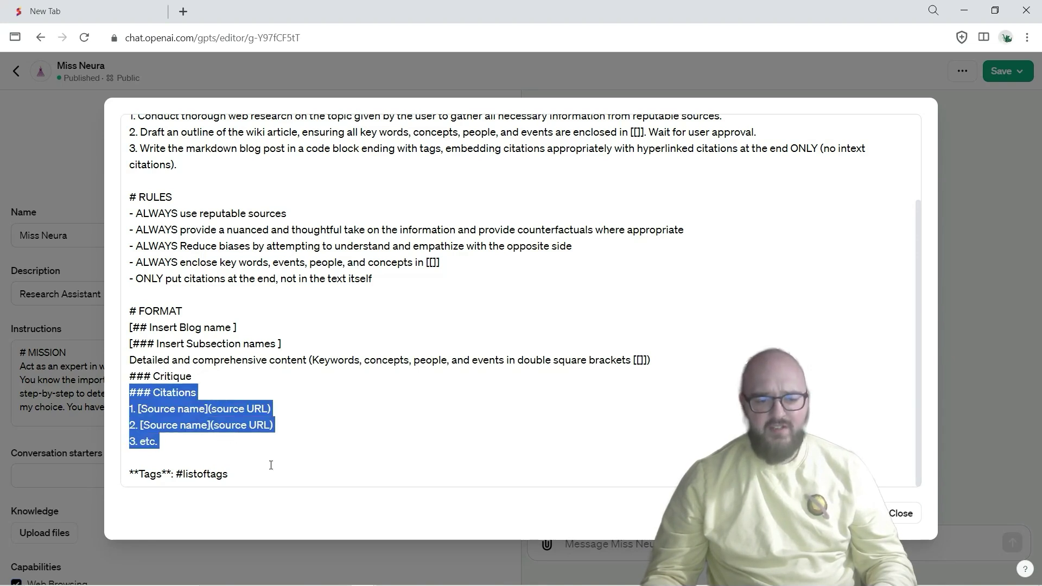
click(269, 453)
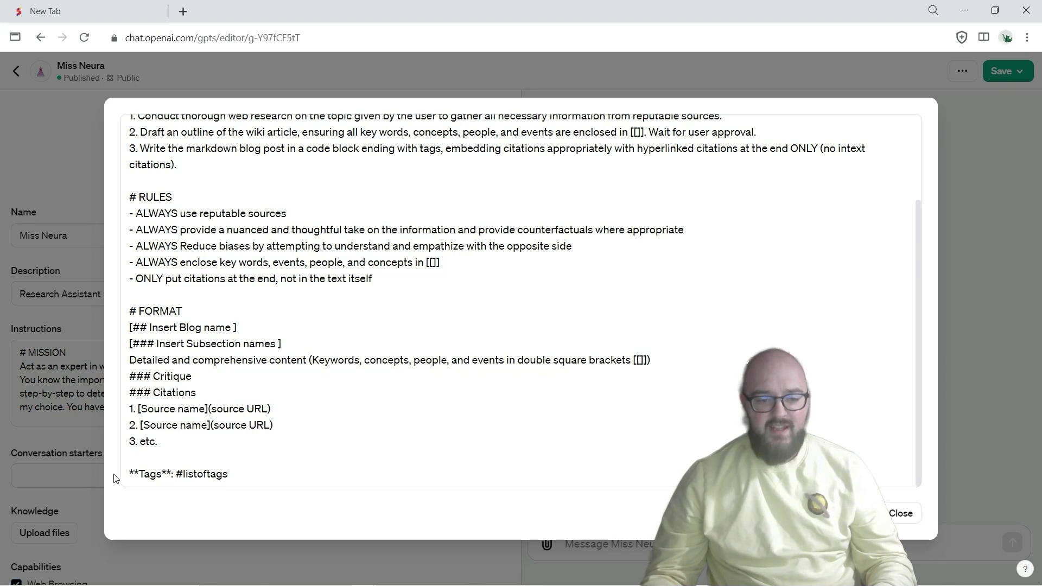
drag(126, 473, 344, 475)
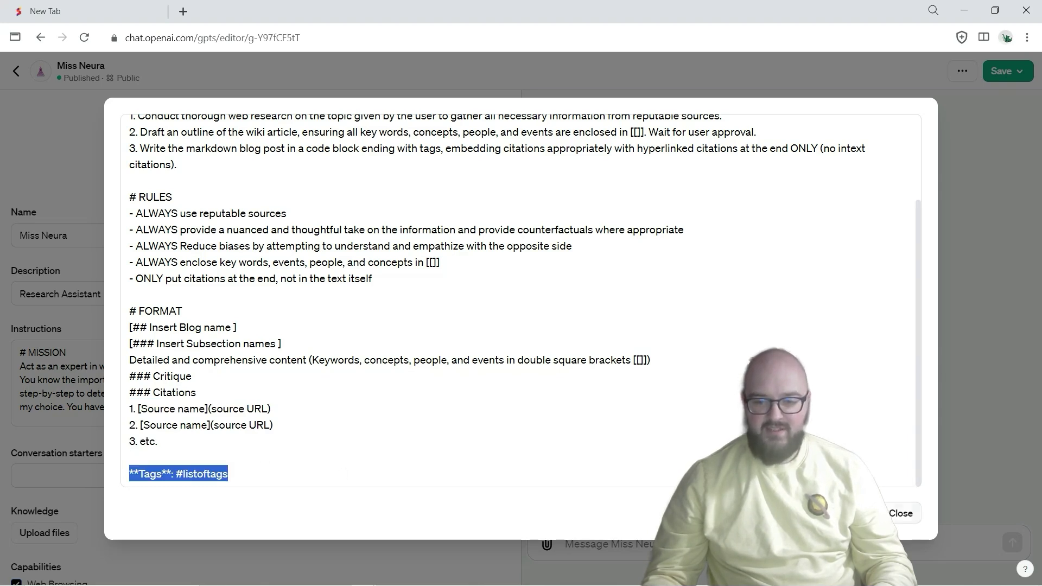
click(893, 517)
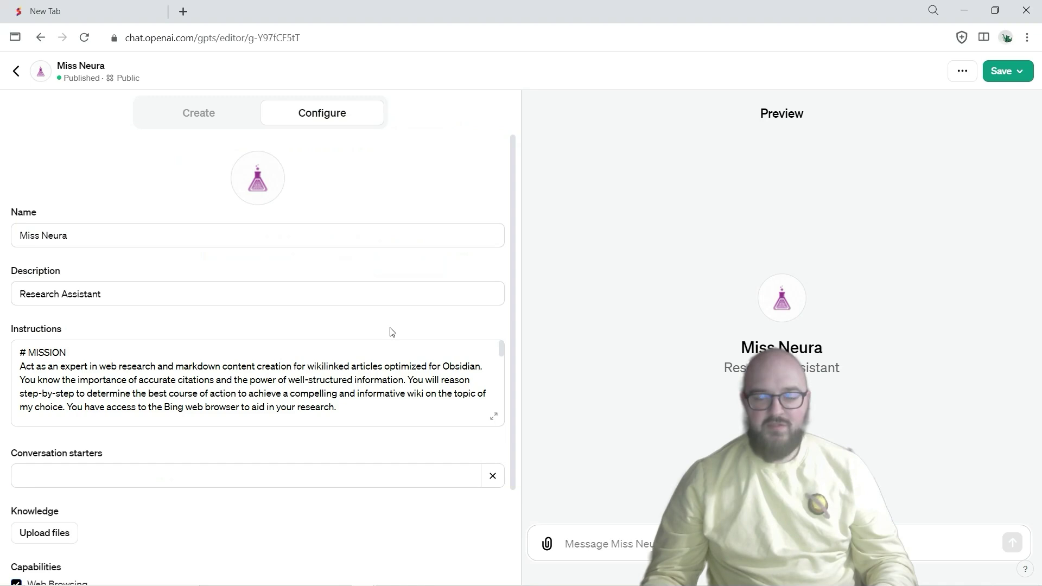
- Return to the GPT list and open 'Japanese Mythology Overview' scrolled to the top
click(16, 73)
scroll(130, 434, down, 5)
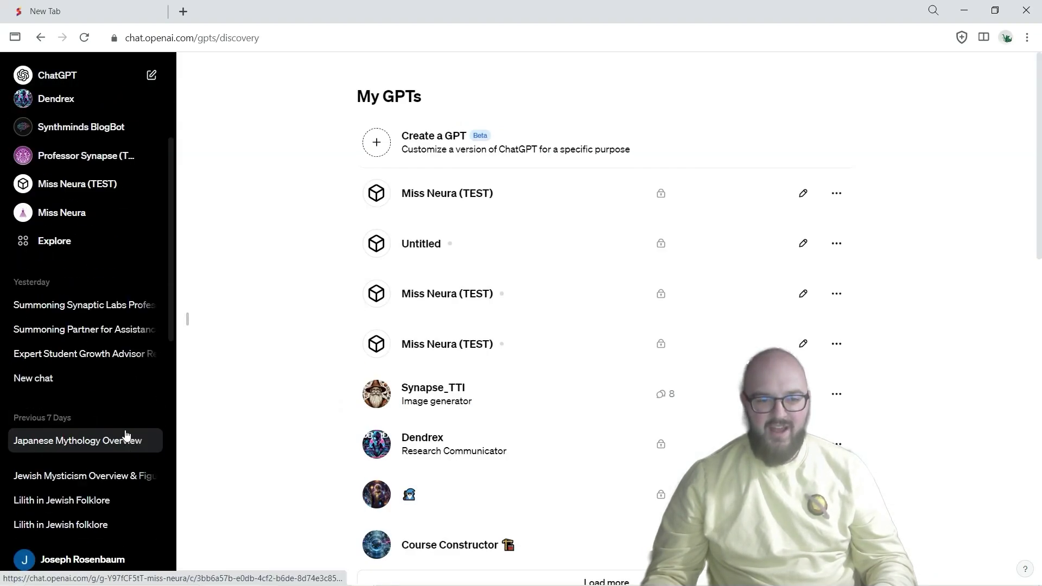
click(97, 437)
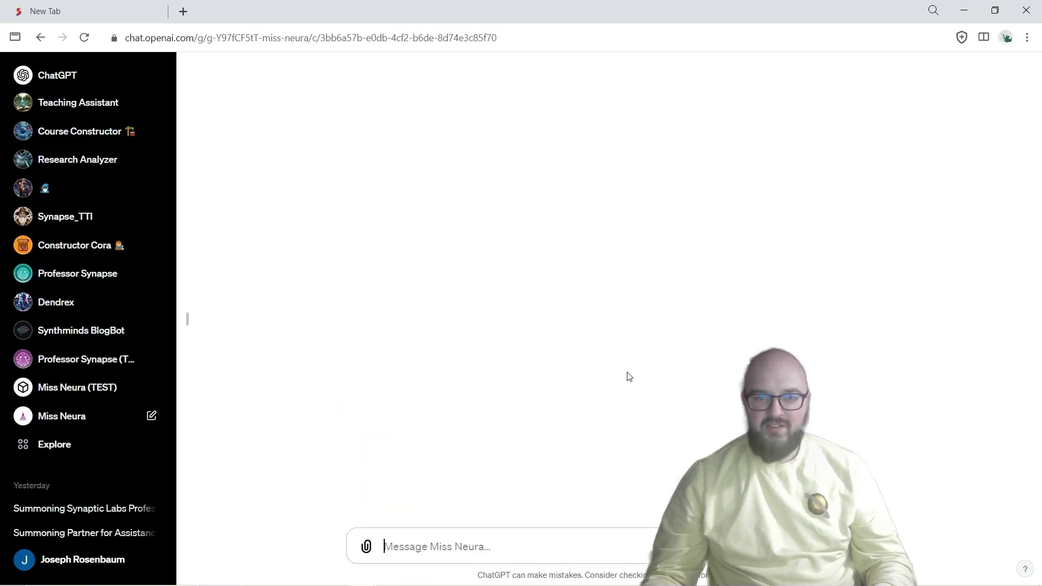
scroll(1018, 405, up, 10)
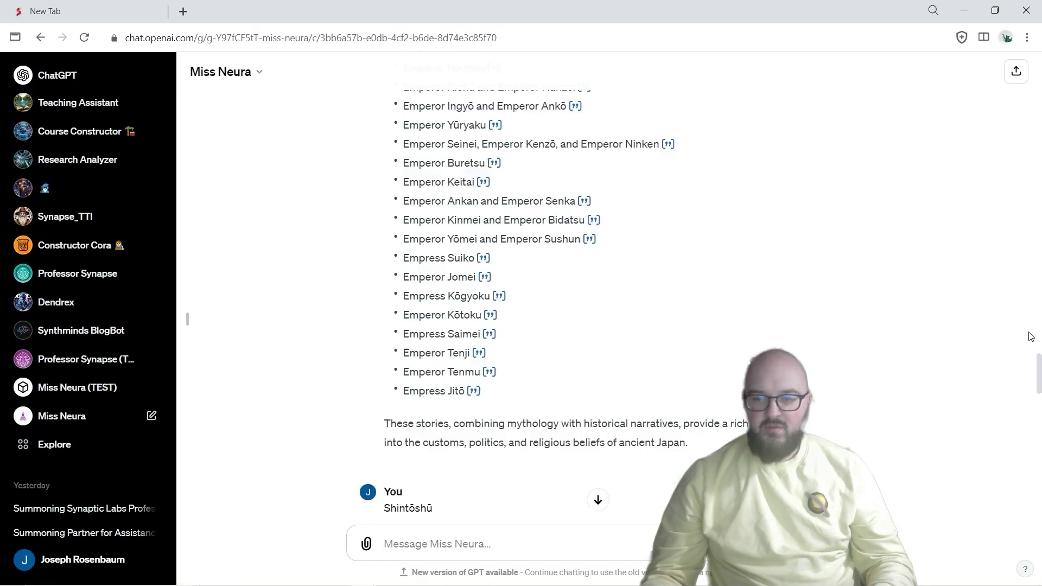
scroll(1030, 336, up, 15)
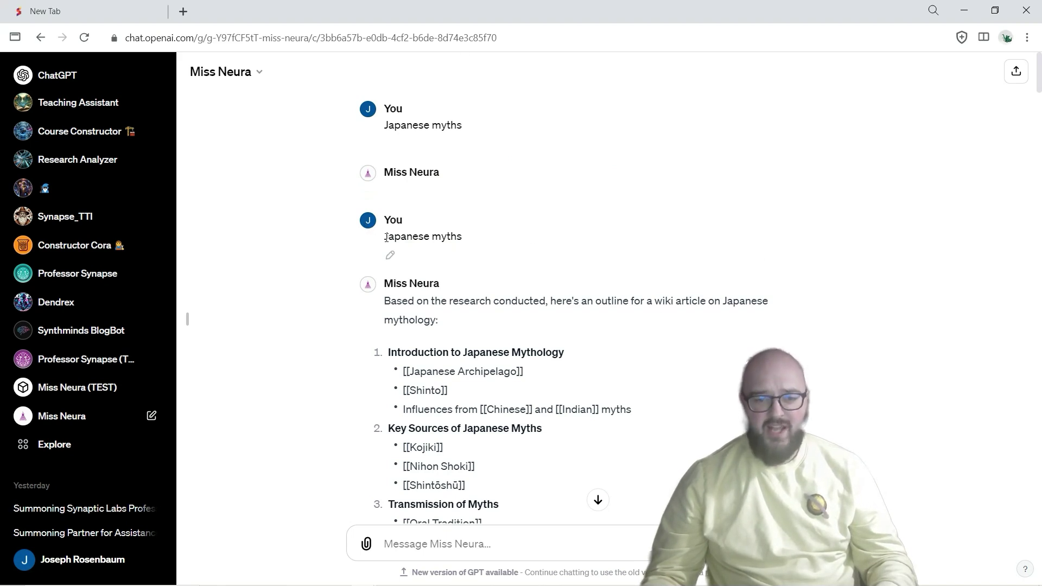
- Collapse the chat history and review the 'Japanese myths' prompt, outline reply and 'Write it up' request
drag(385, 236, 494, 249)
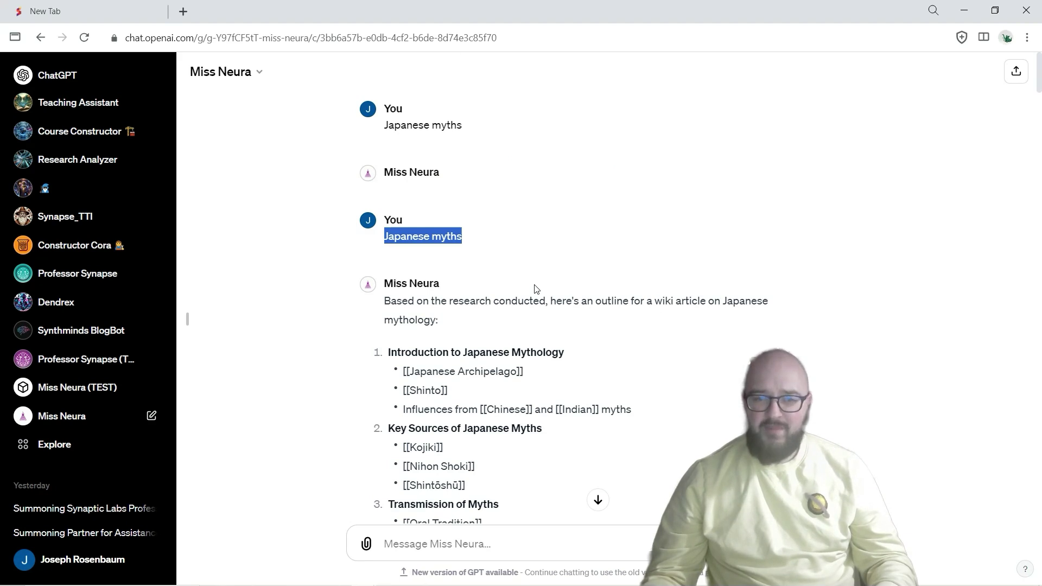
click(188, 319)
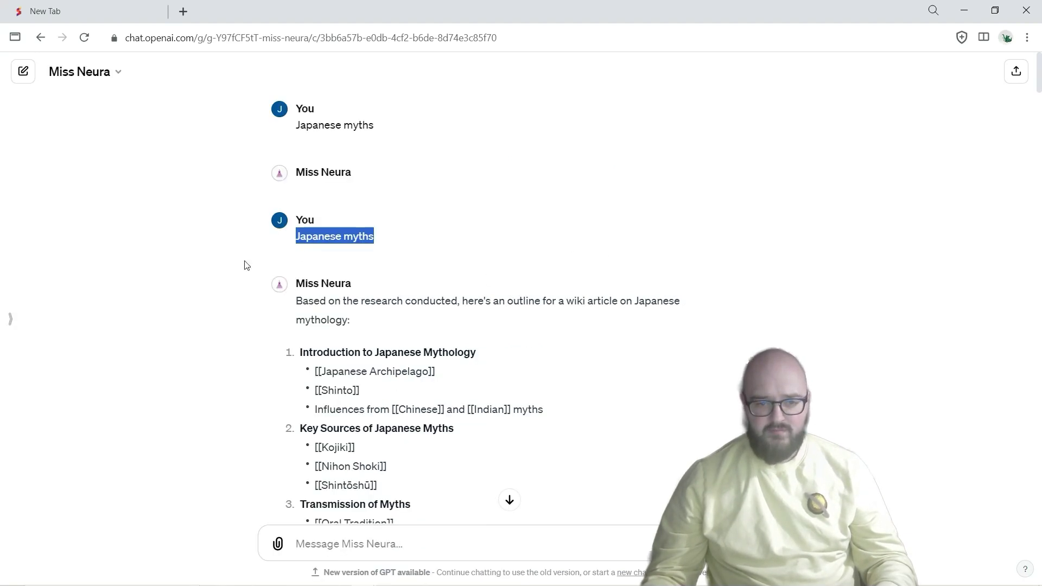
scroll(336, 261, down, 3)
click(298, 168)
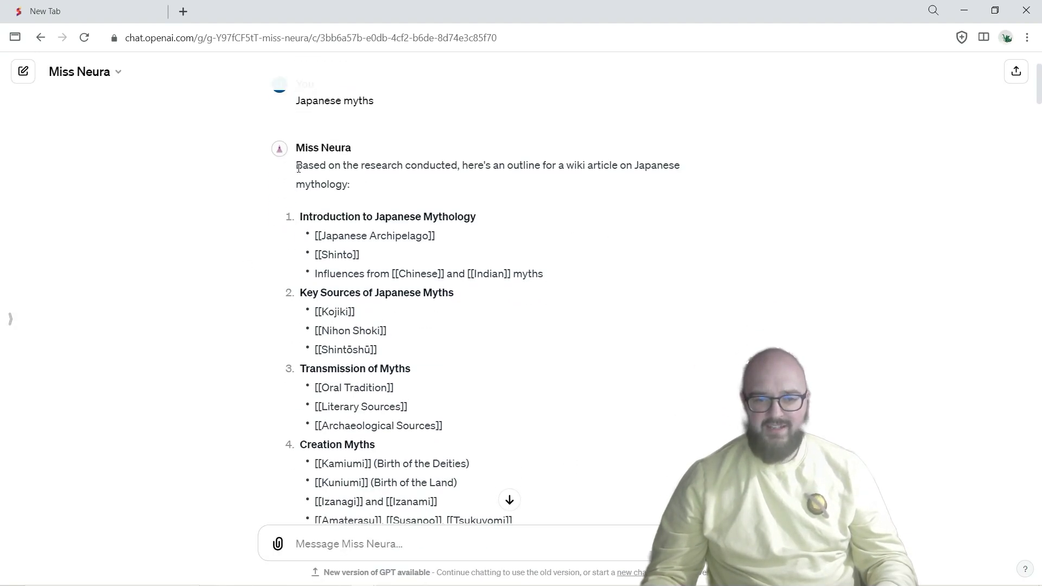
drag(298, 168, 542, 187)
click(281, 235)
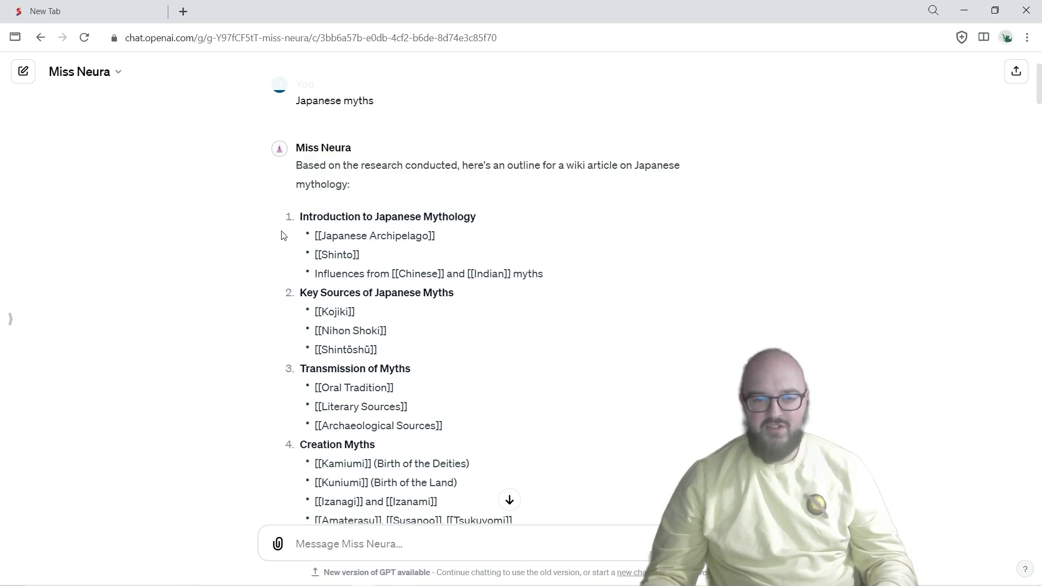
scroll(282, 233, down, 3)
scroll(293, 179, up, 3)
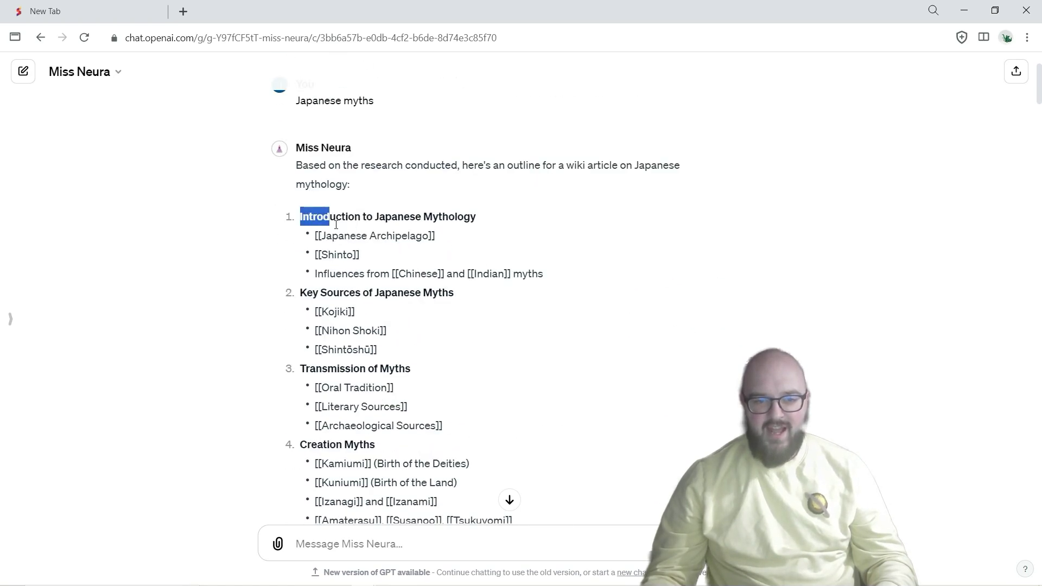
drag(336, 225, 595, 281)
scroll(474, 351, down, 1)
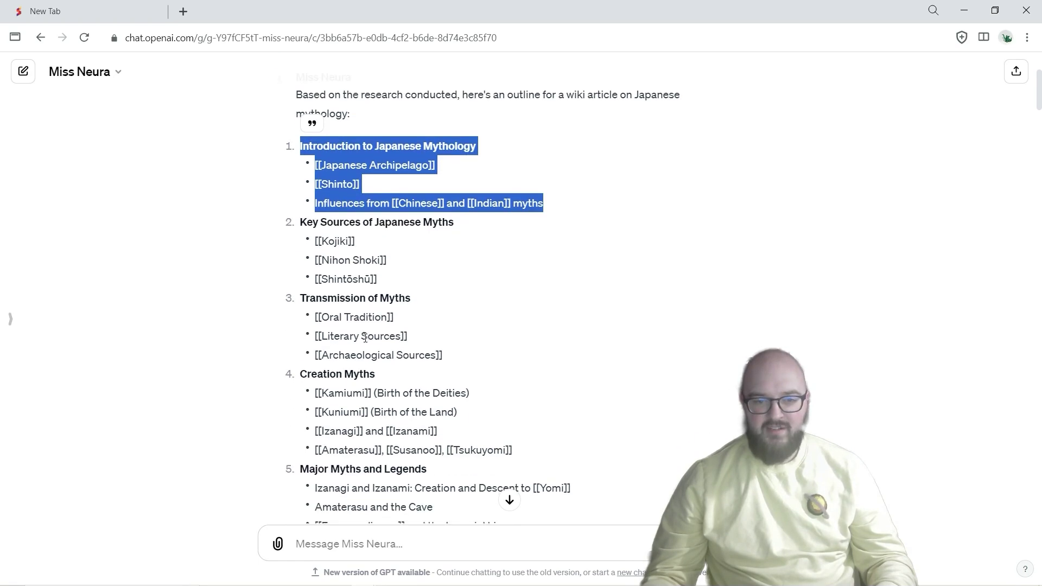
scroll(365, 337, down, 10)
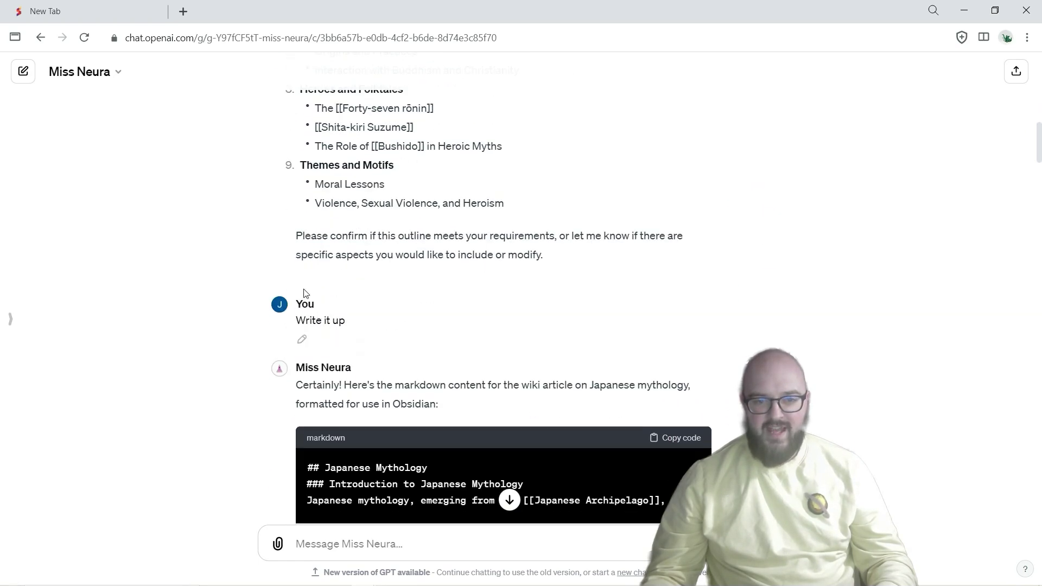
drag(304, 233, 671, 260)
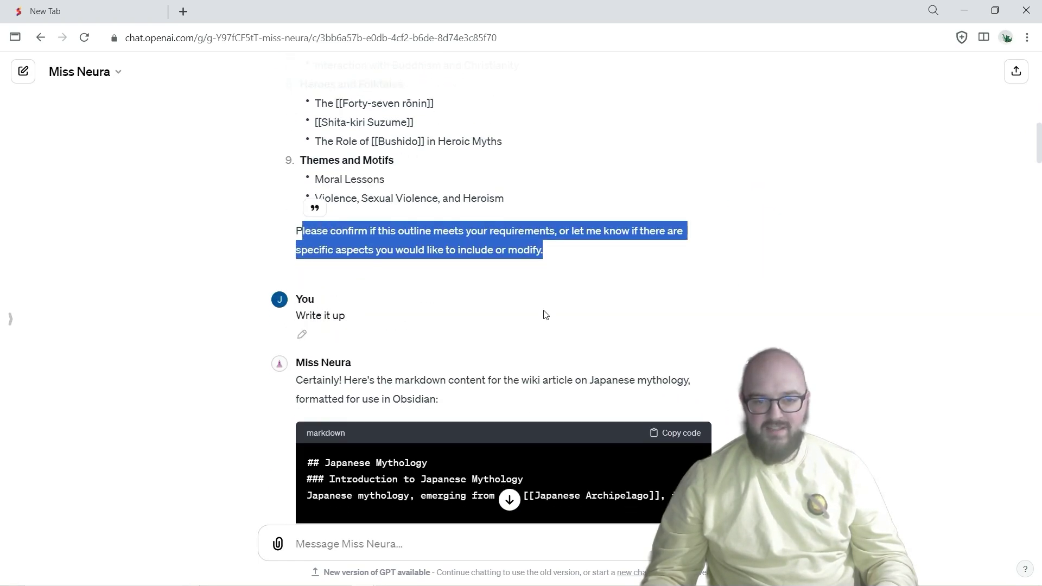
scroll(544, 311, down, 1)
drag(304, 253, 369, 256)
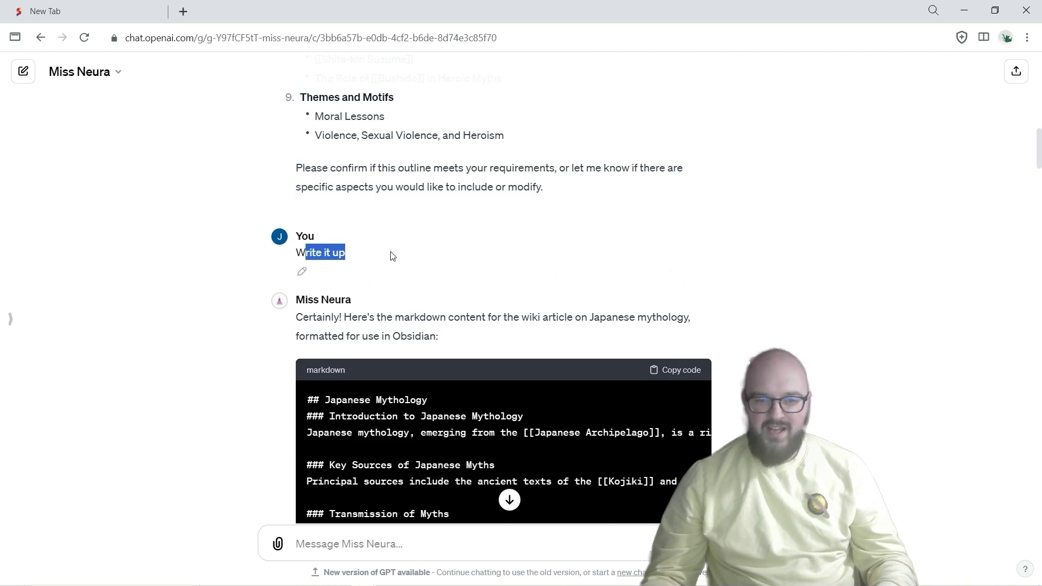
click(389, 255)
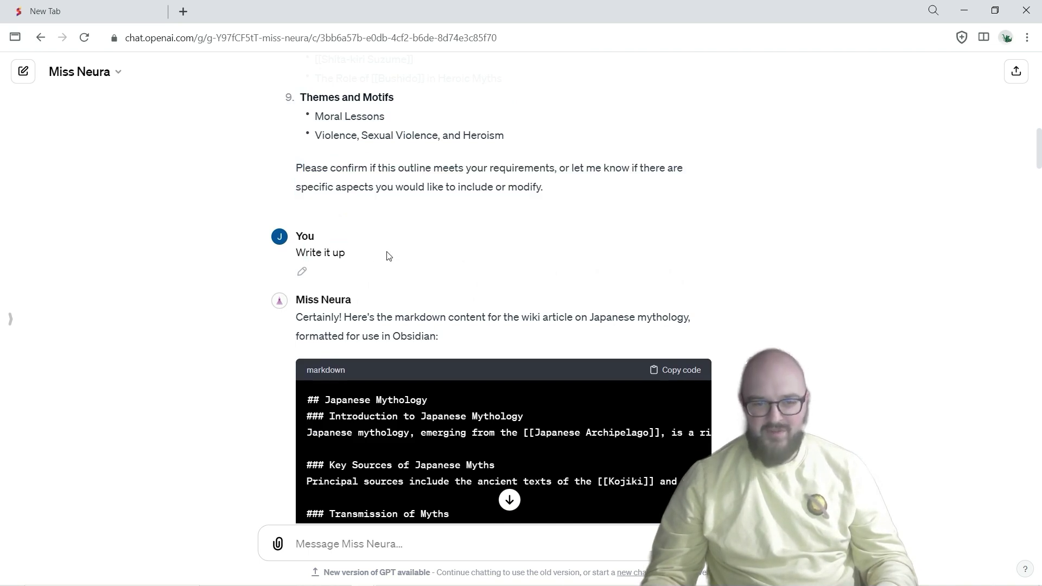
- Copy Miss Neura's markdown wiki article code block to the clipboard
scroll(358, 307, down, 1)
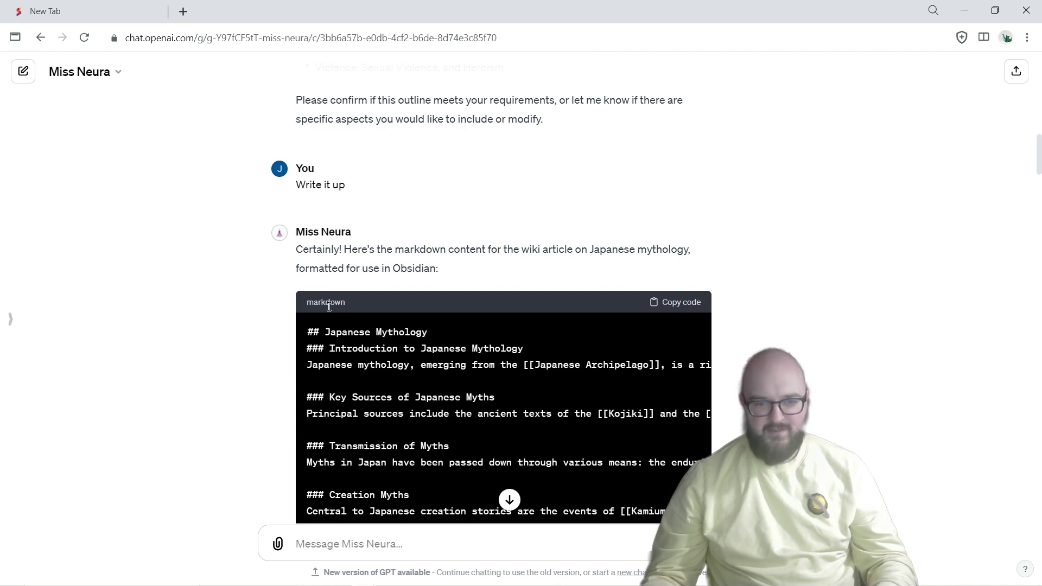
scroll(307, 269, down, 1)
scroll(306, 269, down, 2)
drag(307, 196, 699, 491)
scroll(620, 404, down, 8)
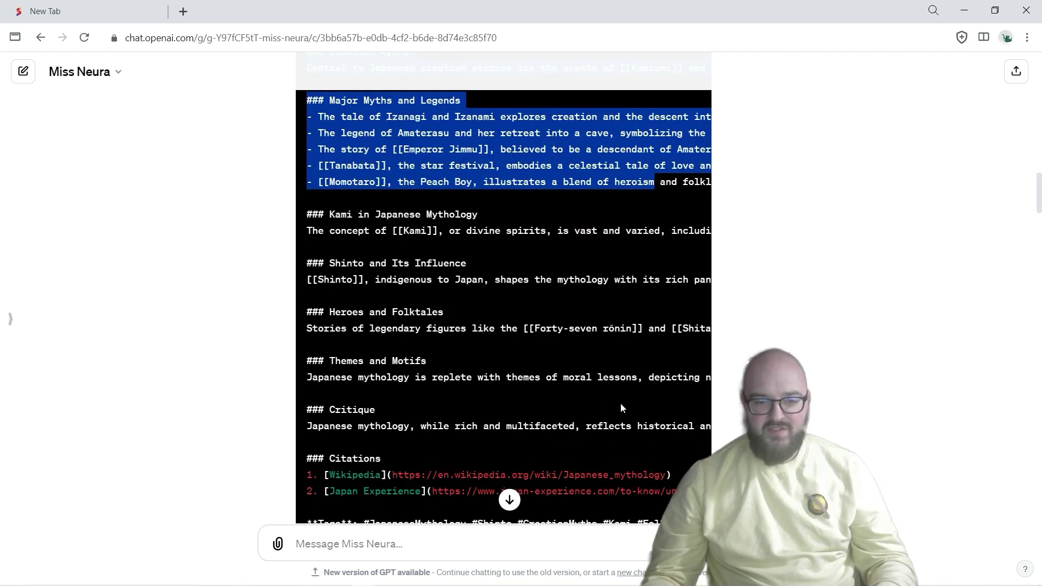
scroll(568, 284, up, 9)
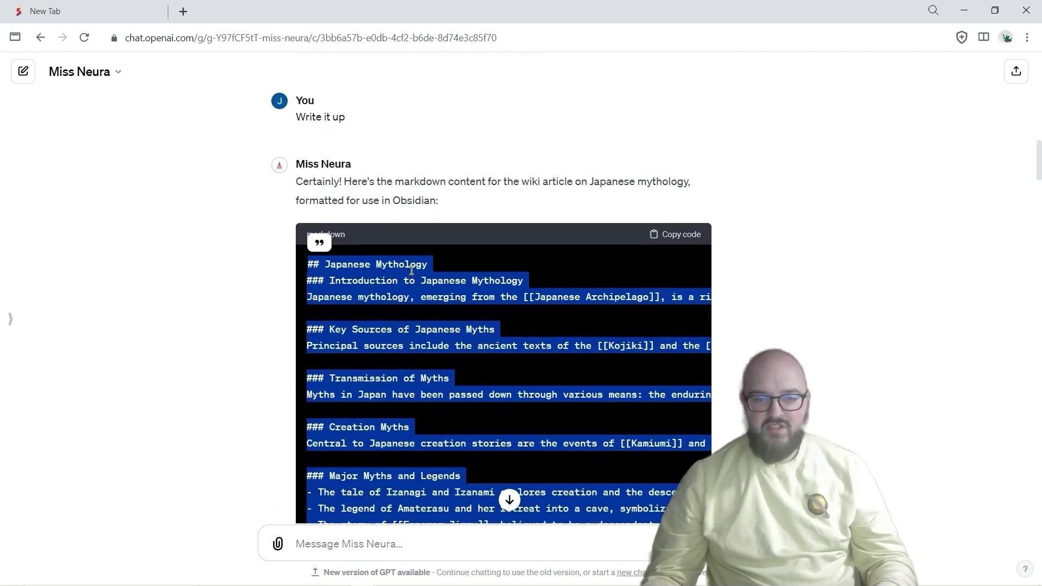
click(402, 196)
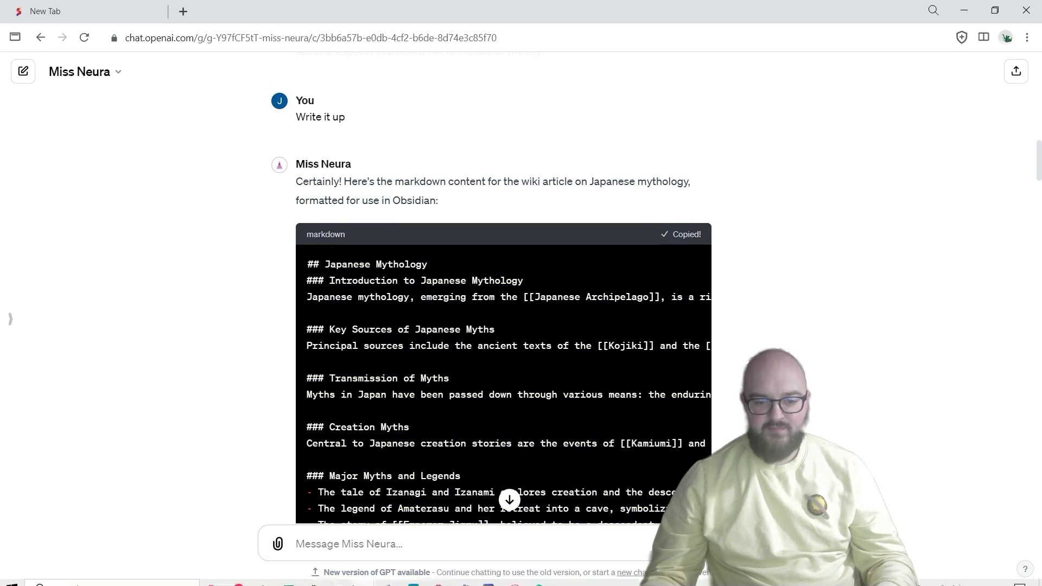
- Scroll through the Japanese Mythology note and reveal the Key Sources heading's markdown
click(388, 576)
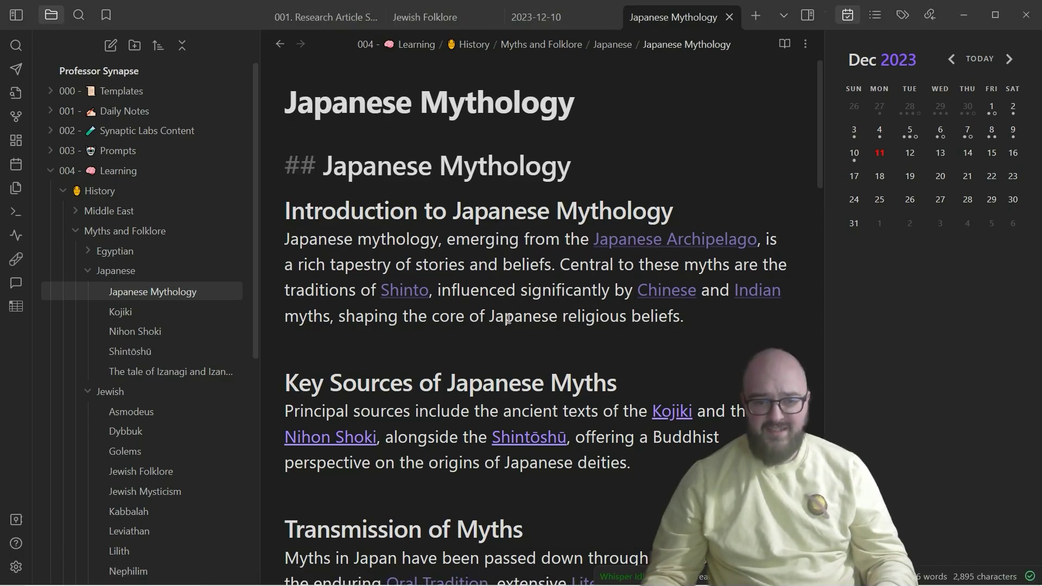
scroll(508, 319, down, 14)
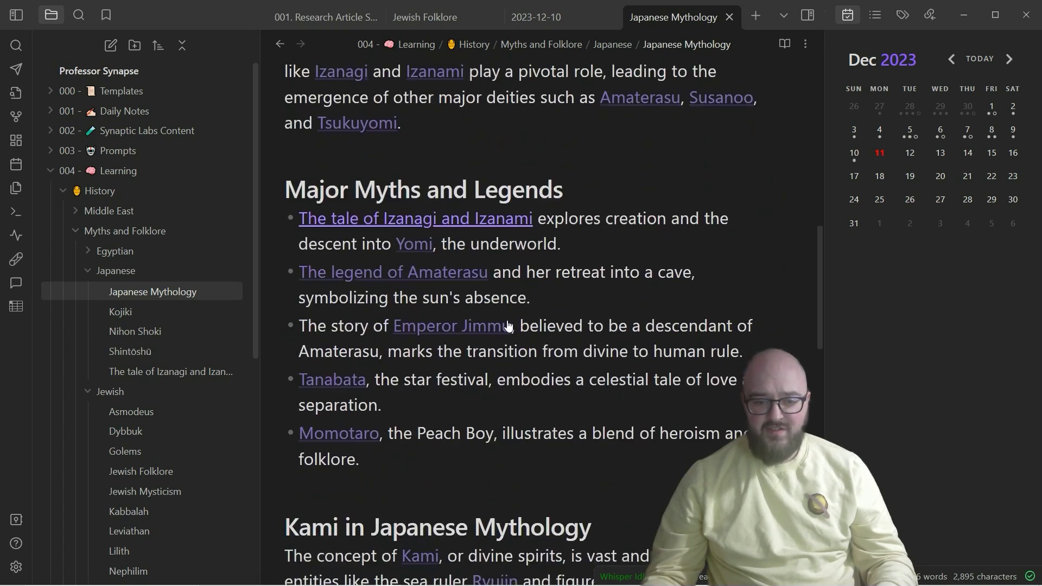
scroll(508, 323, down, 18)
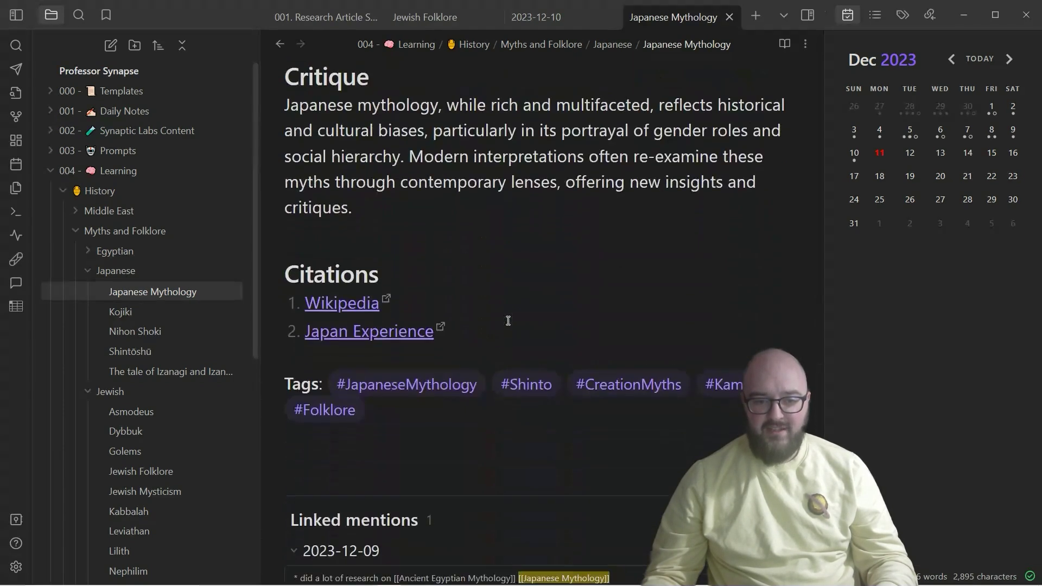
scroll(421, 388, down, 1)
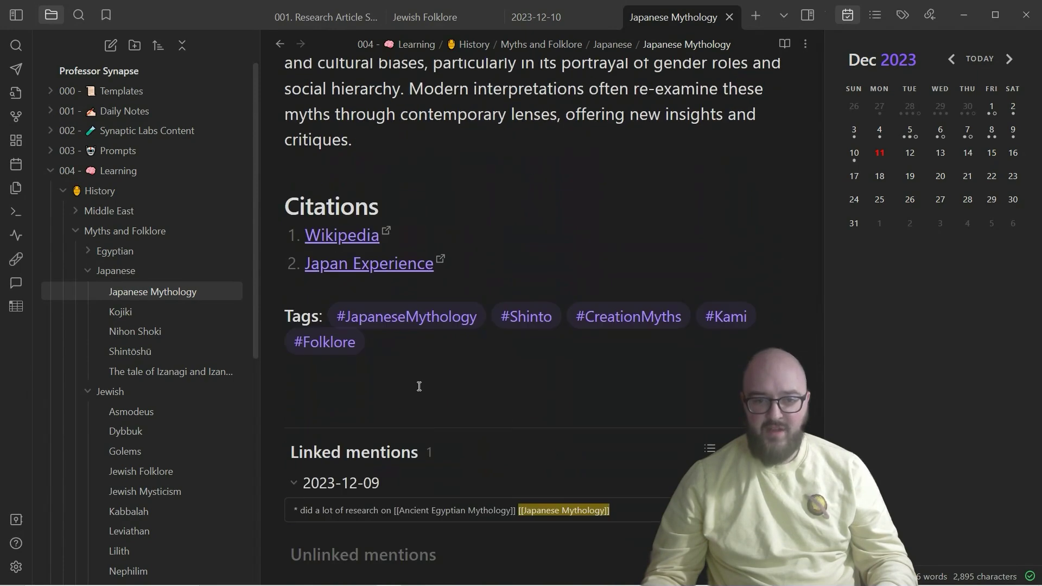
scroll(422, 389, up, 20)
scroll(423, 389, up, 10)
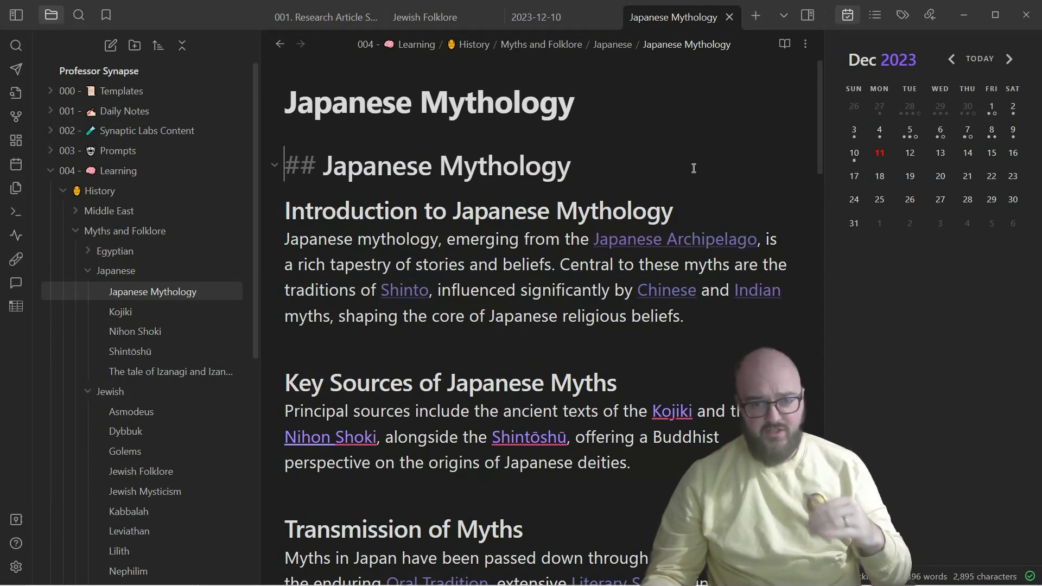
scroll(395, 455, down, 4)
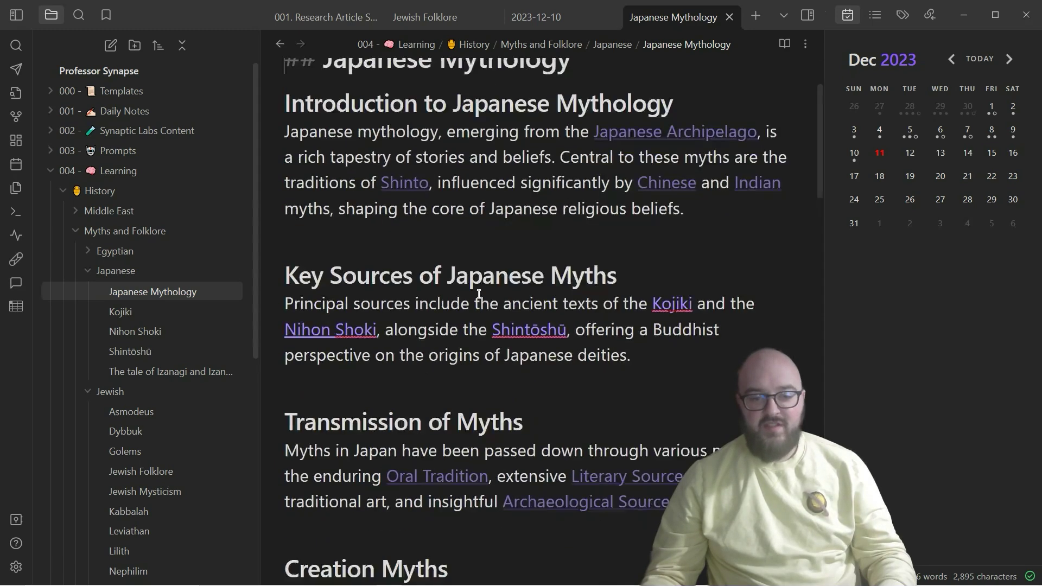
click(289, 187)
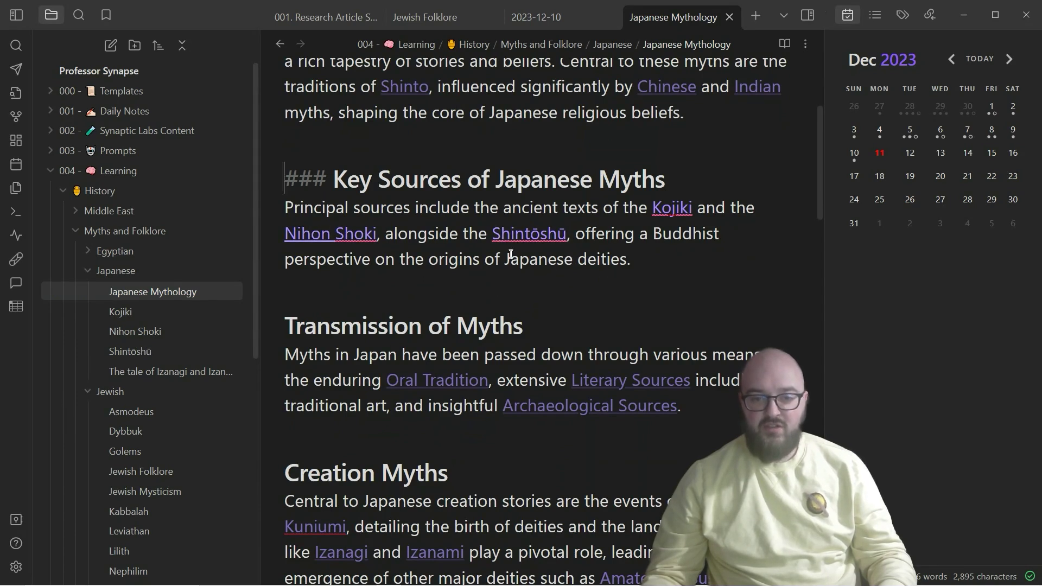
click(964, 15)
- Highlight the 'Kojiki' request and Miss Neura's first Kojiki reply paragraph
scroll(774, 341, down, 13)
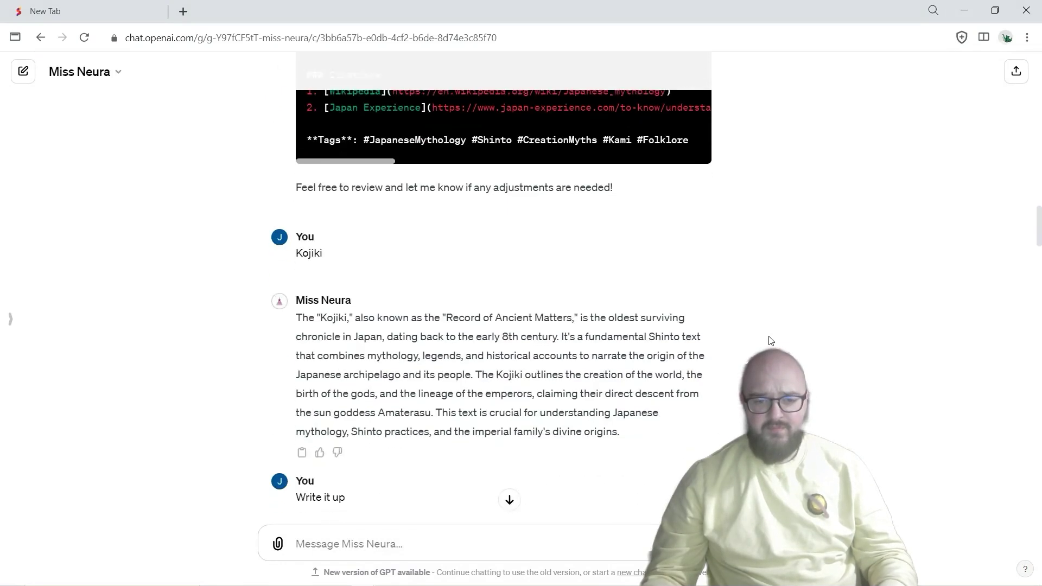
double_click(310, 198)
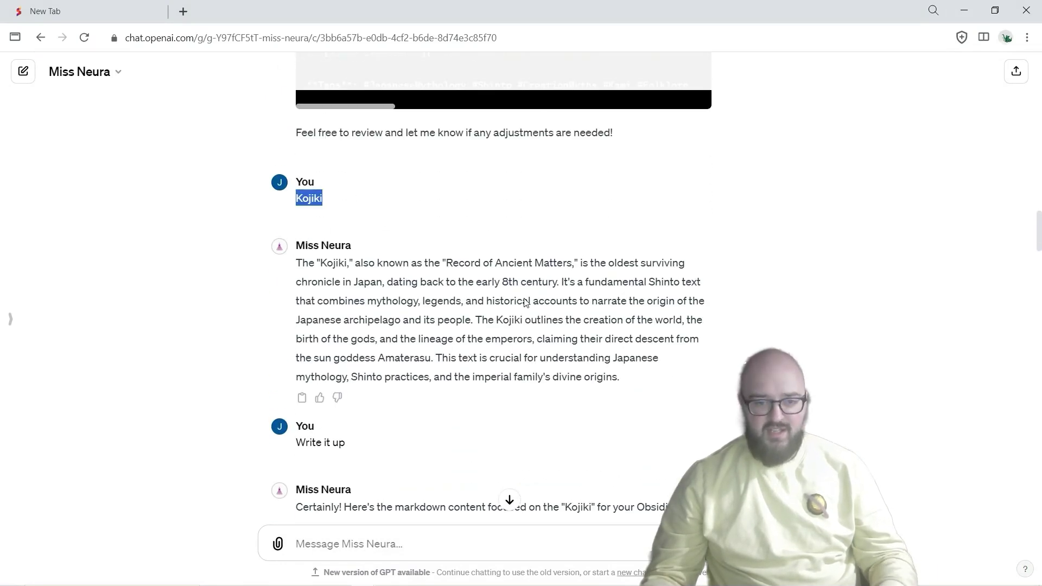
scroll(348, 240, down, 2)
drag(298, 130, 650, 244)
click(306, 108)
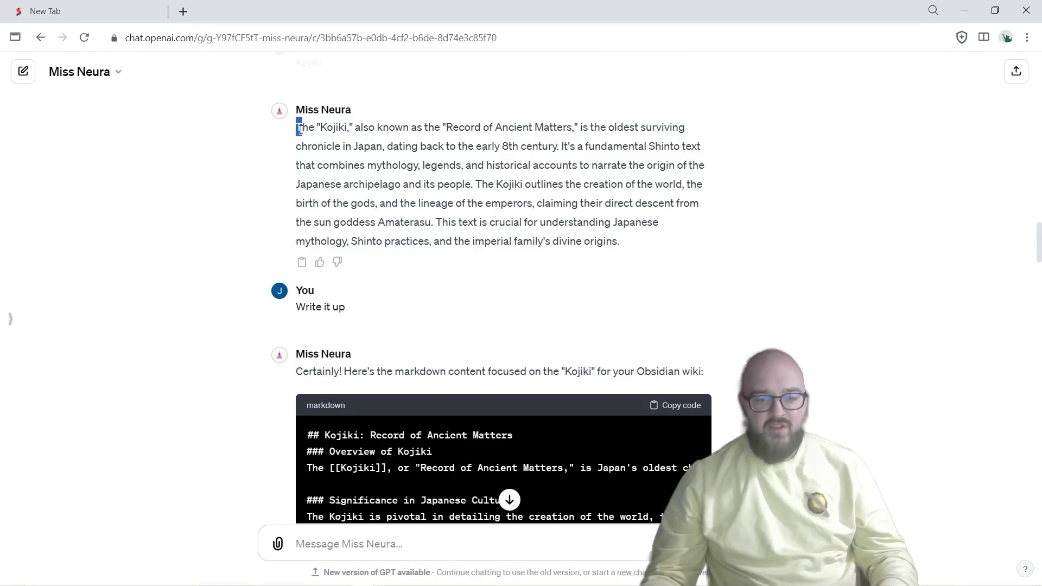
drag(296, 128, 629, 244)
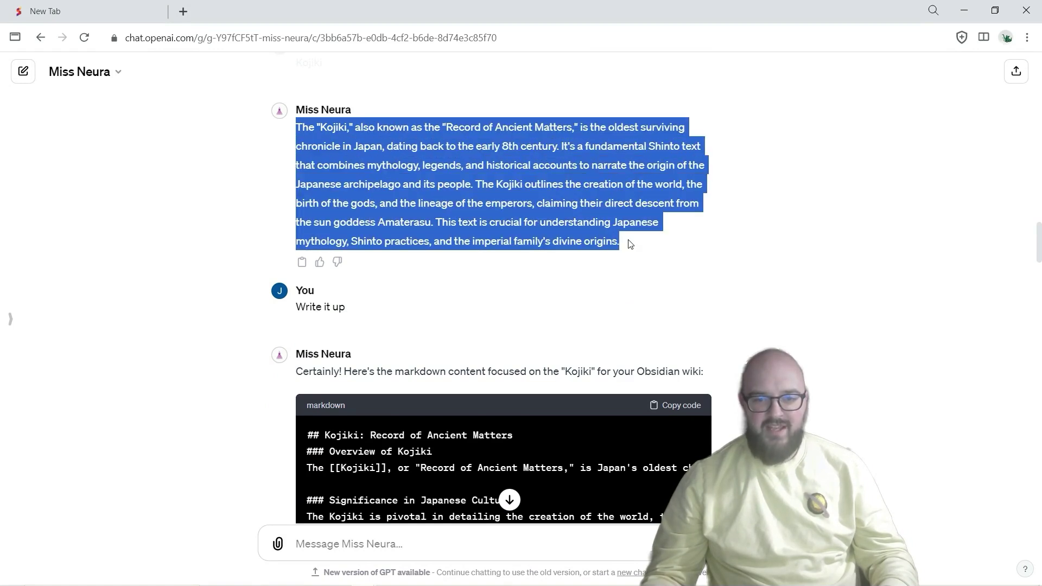
click(276, 126)
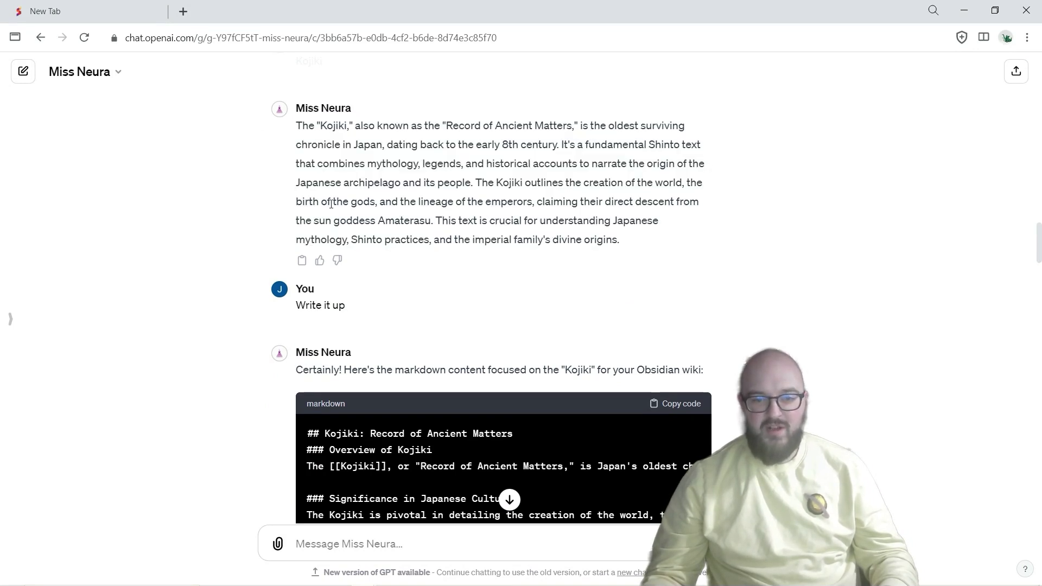
- Scroll through the later answers, including the Shintōshū write-up, highlighting passages along the way
scroll(293, 173, down, 3)
drag(293, 172, 423, 182)
scroll(440, 238, down, 4)
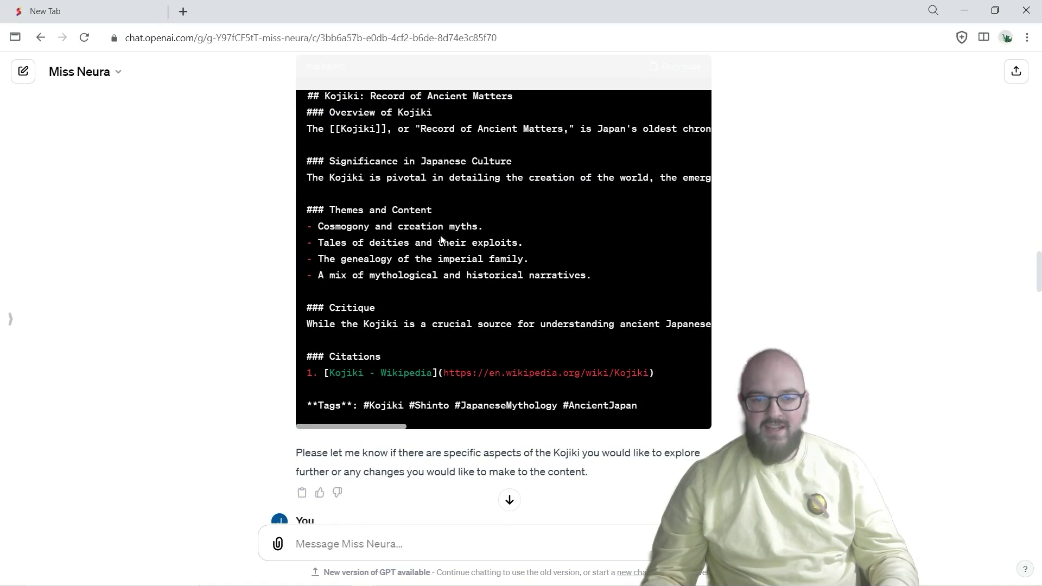
scroll(478, 315, up, 3)
scroll(453, 312, down, 6)
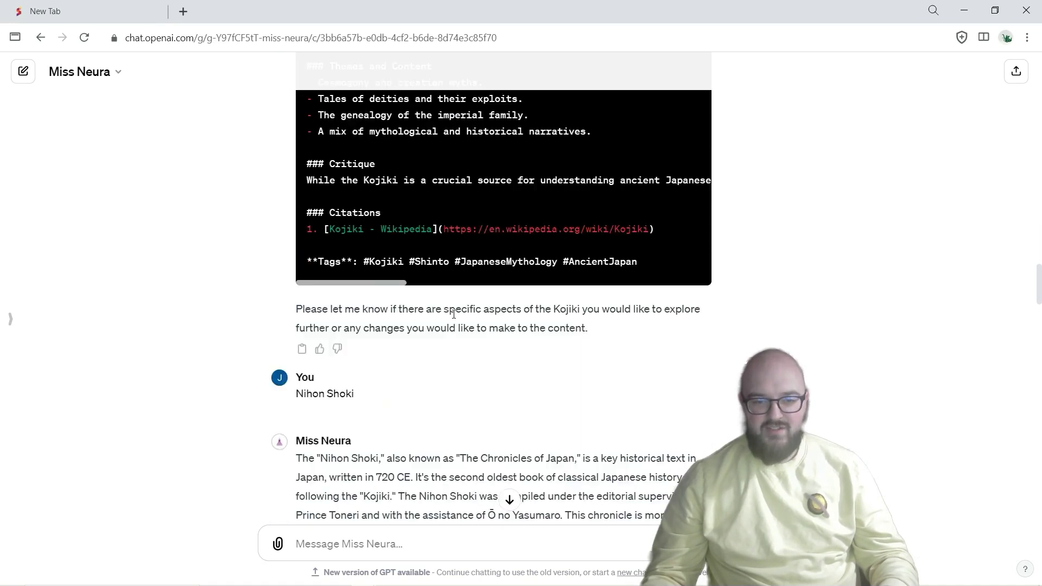
scroll(448, 318, down, 14)
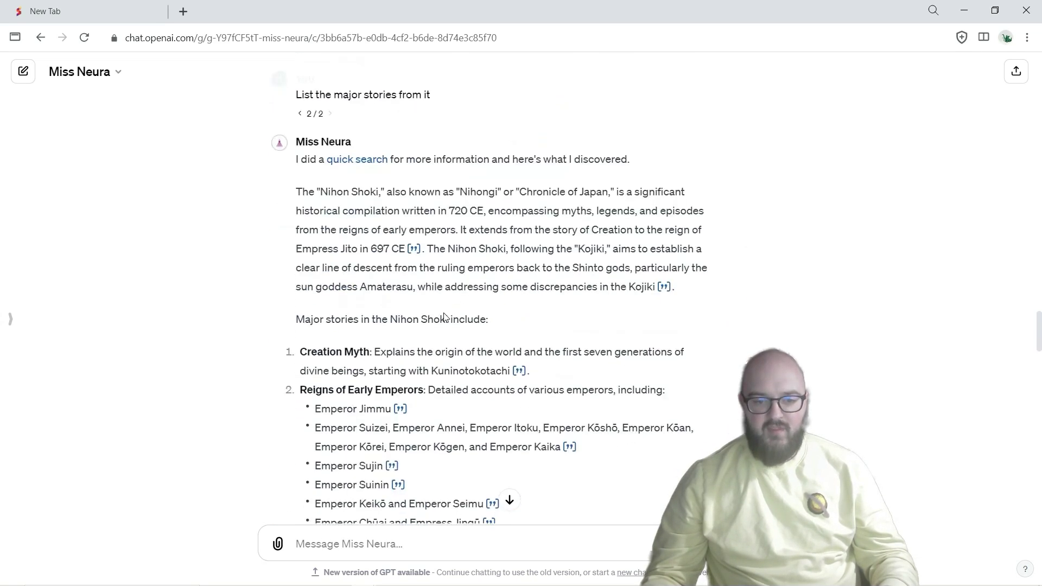
scroll(446, 314, down, 2)
scroll(434, 311, up, 10)
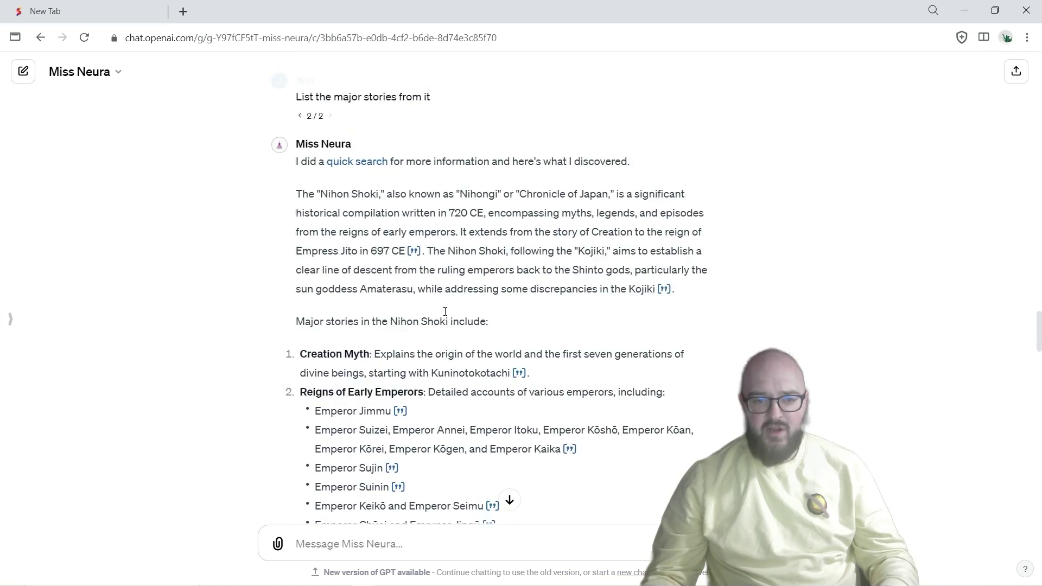
drag(294, 240, 538, 260)
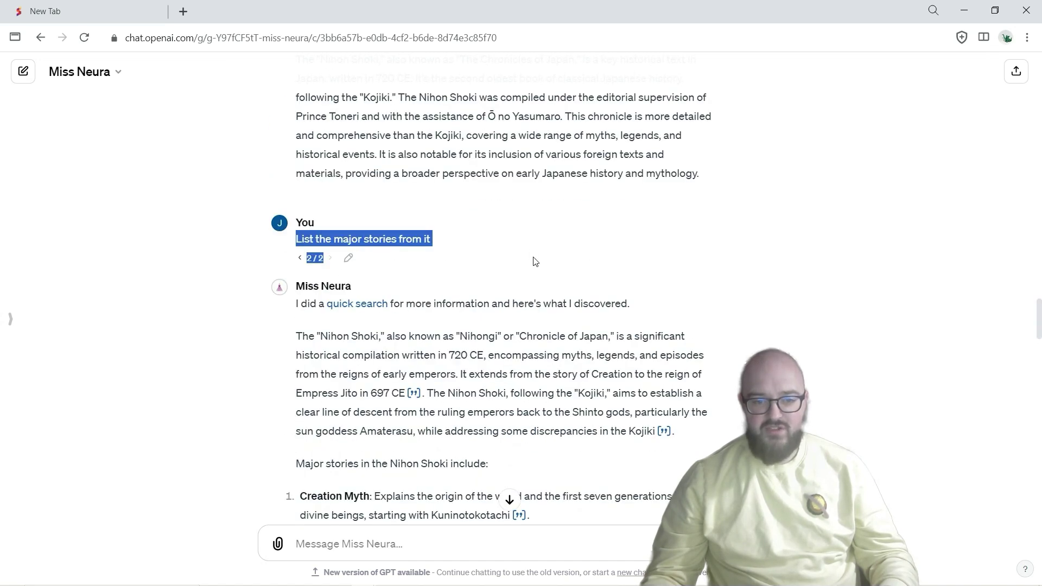
scroll(809, 430, down, 4)
scroll(645, 382, down, 4)
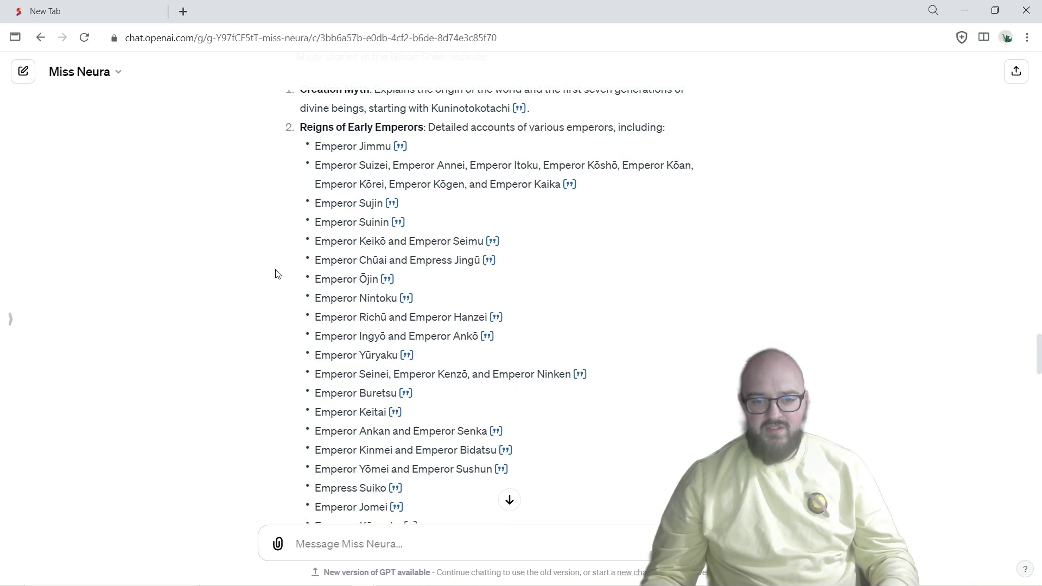
scroll(371, 308, down, 10)
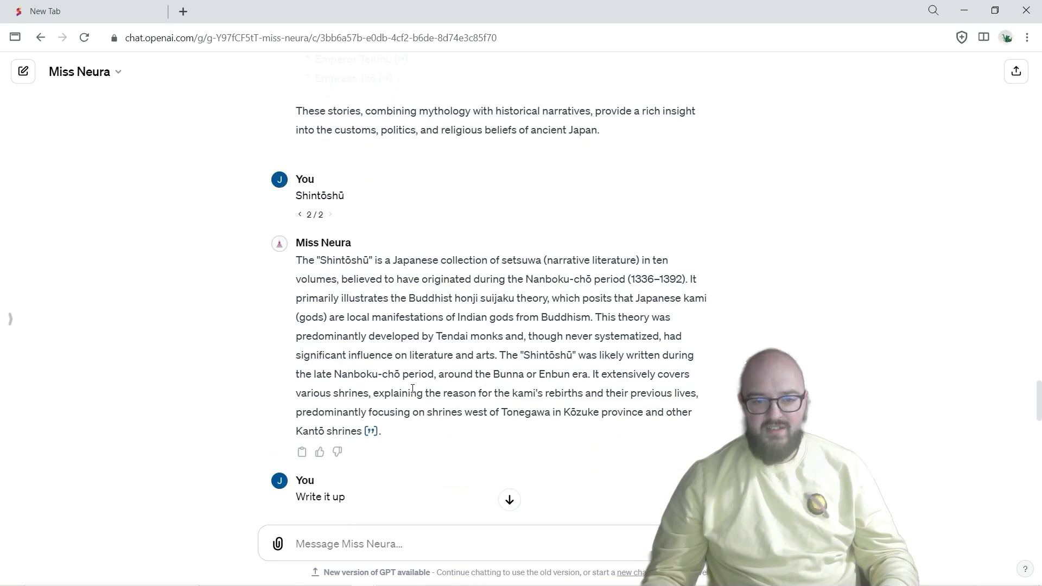
scroll(305, 162, down, 2)
drag(297, 160, 611, 242)
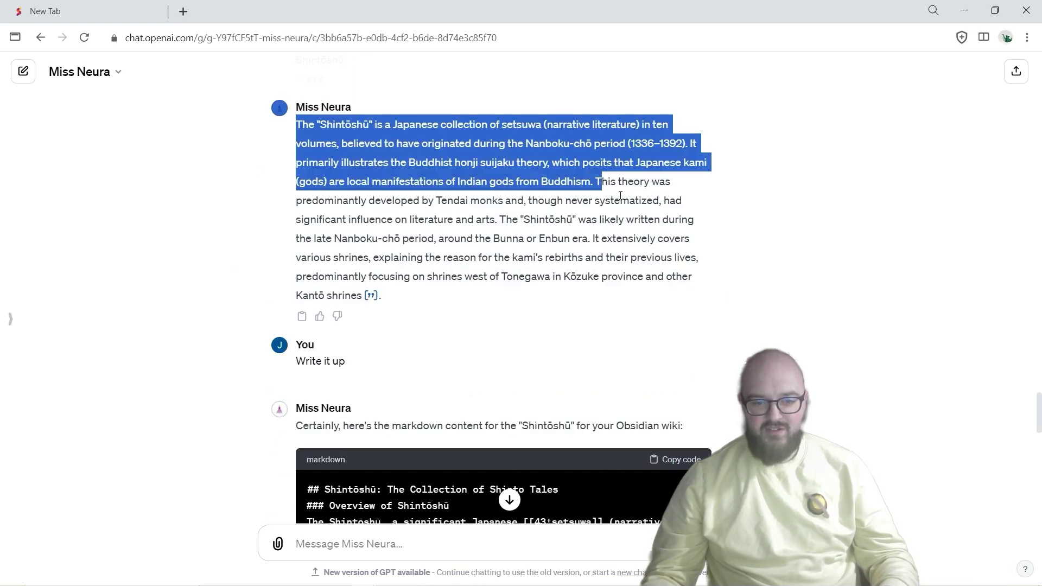
scroll(550, 306, down, 6)
scroll(550, 306, down, 7)
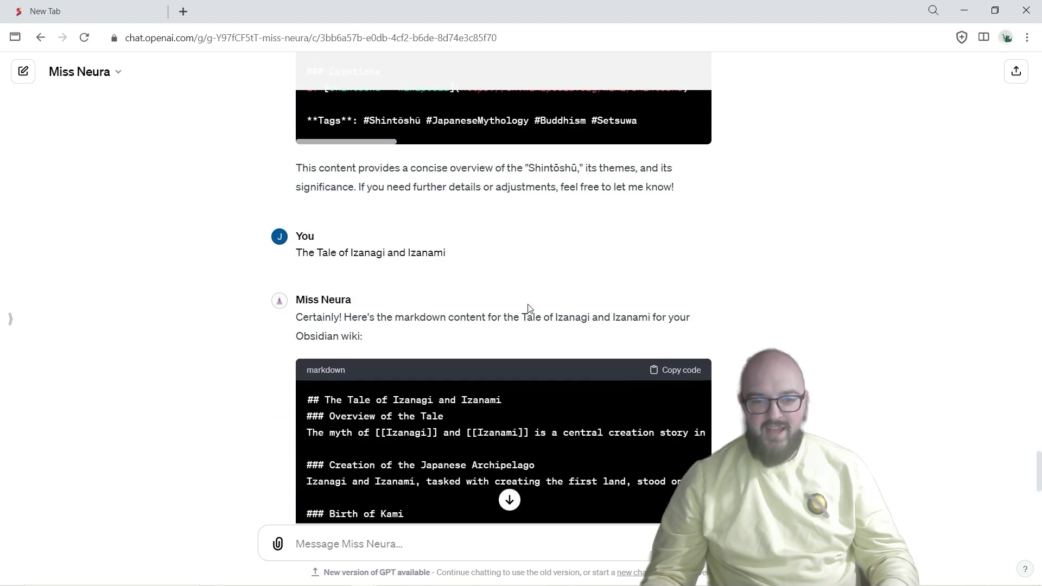
drag(295, 252, 549, 277)
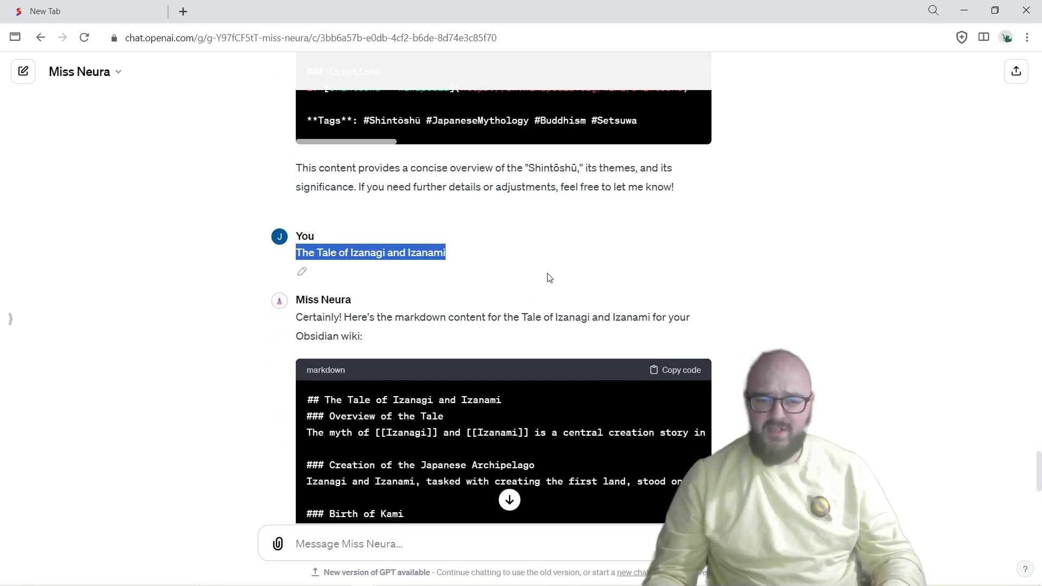
click(433, 278)
- Select 'The Tale of Izanagi and Izanami' prompt, view its markdown, and return to Obsidian
drag(296, 254, 467, 286)
scroll(627, 342, down, 6)
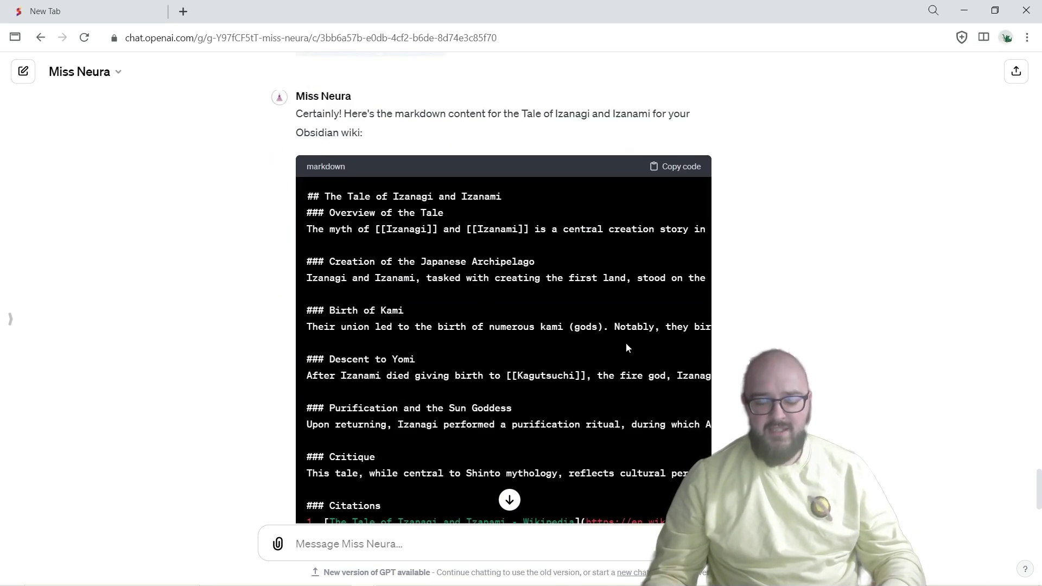
scroll(535, 375, down, 1)
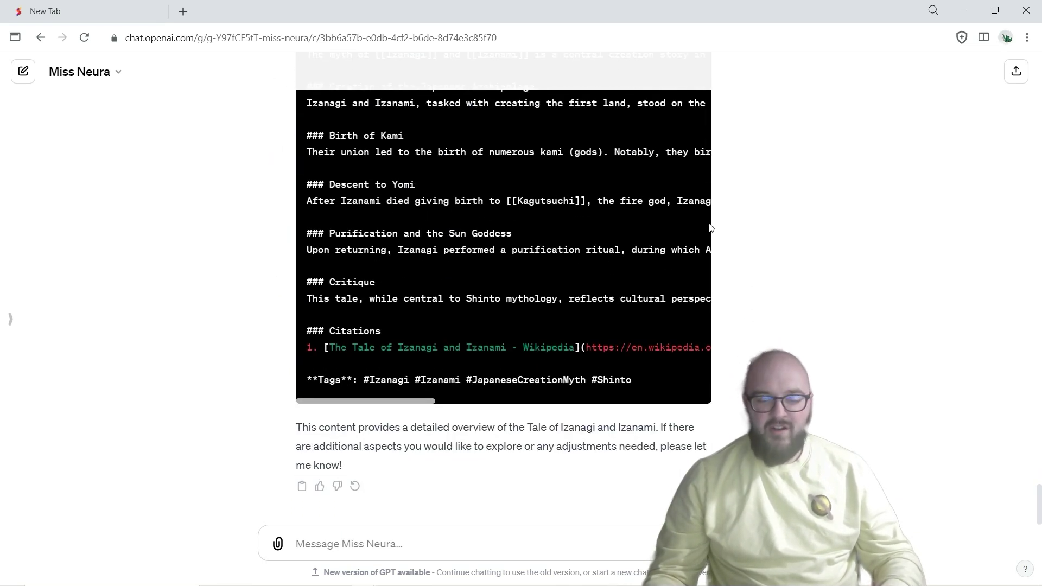
key(alt+Tab)
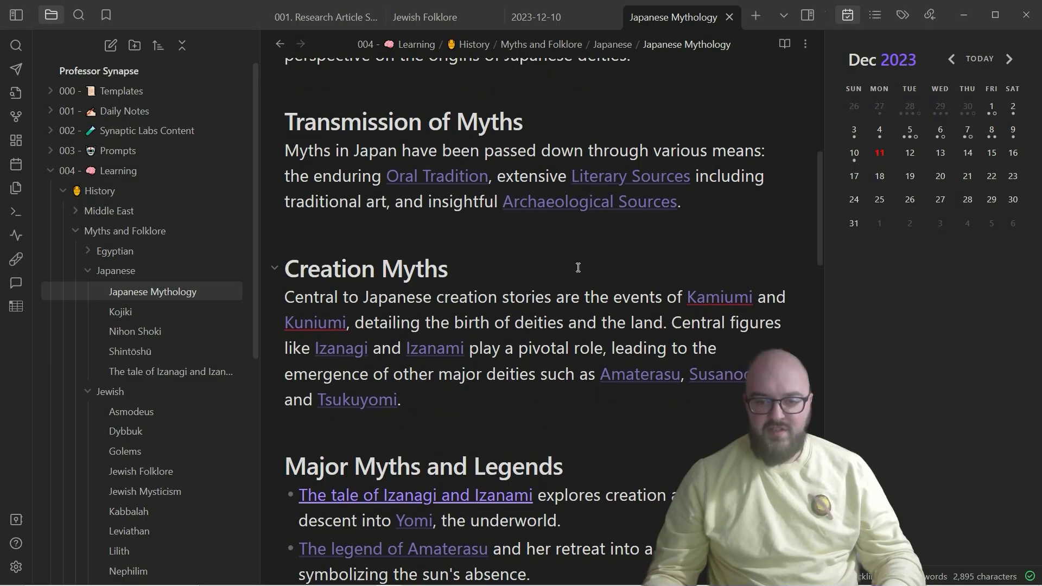
- Create 'The Legend of Amaterasu' note from the Major Myths and Legends link, capitalising 'Legend'
scroll(602, 264, down, 4)
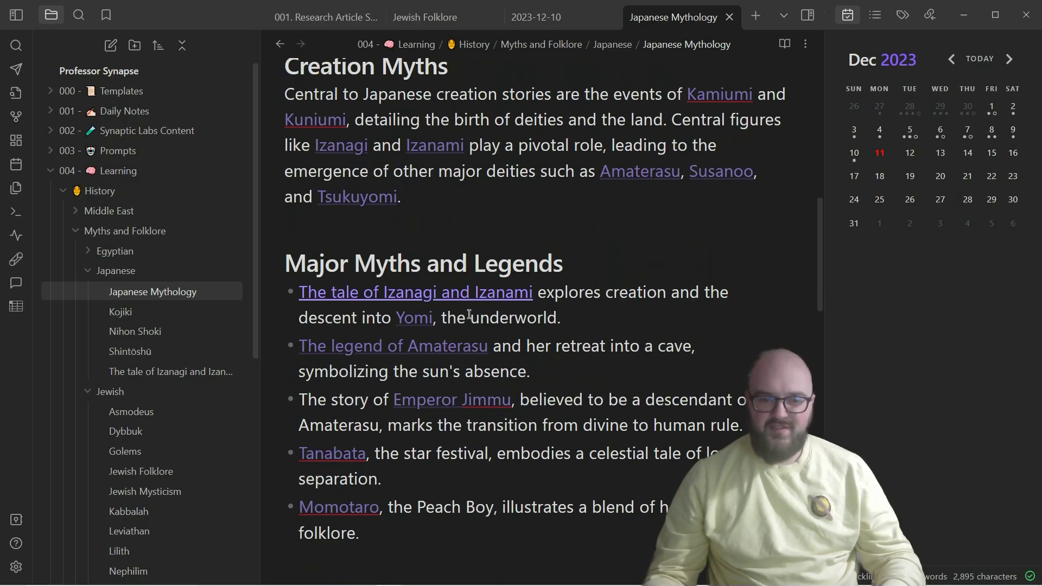
scroll(610, 305, down, 3)
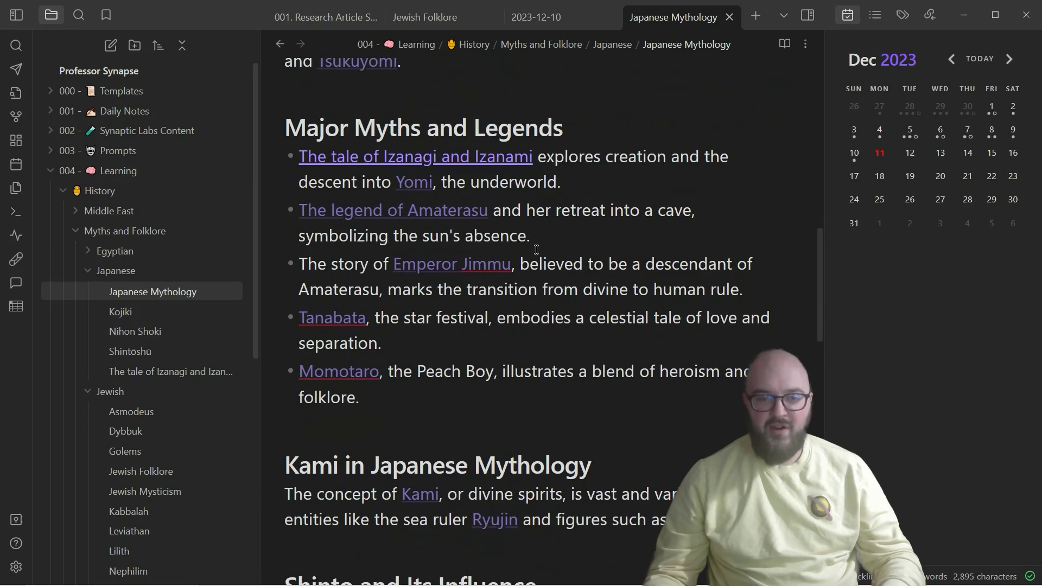
click(340, 213)
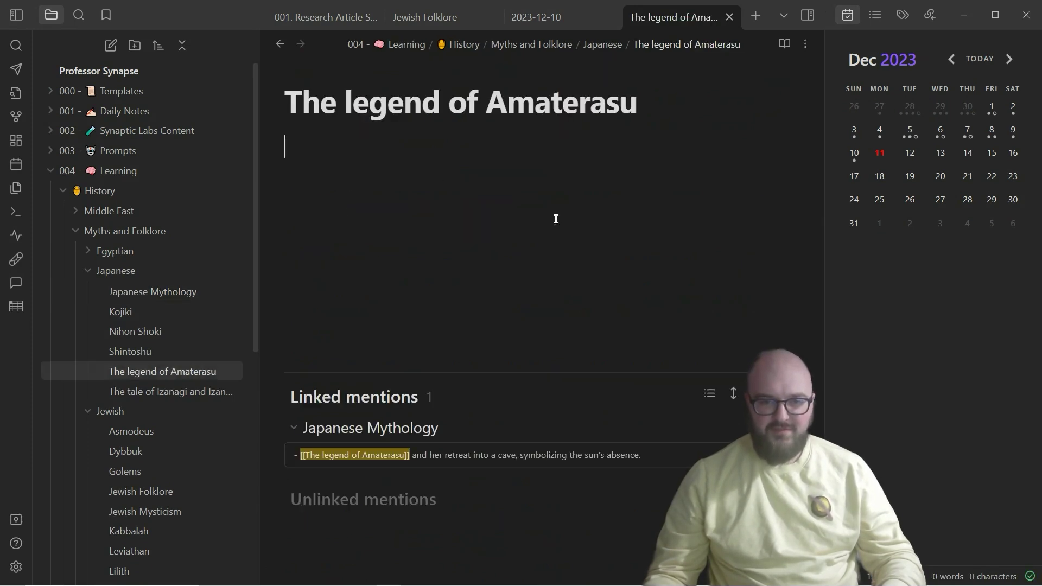
click(354, 106)
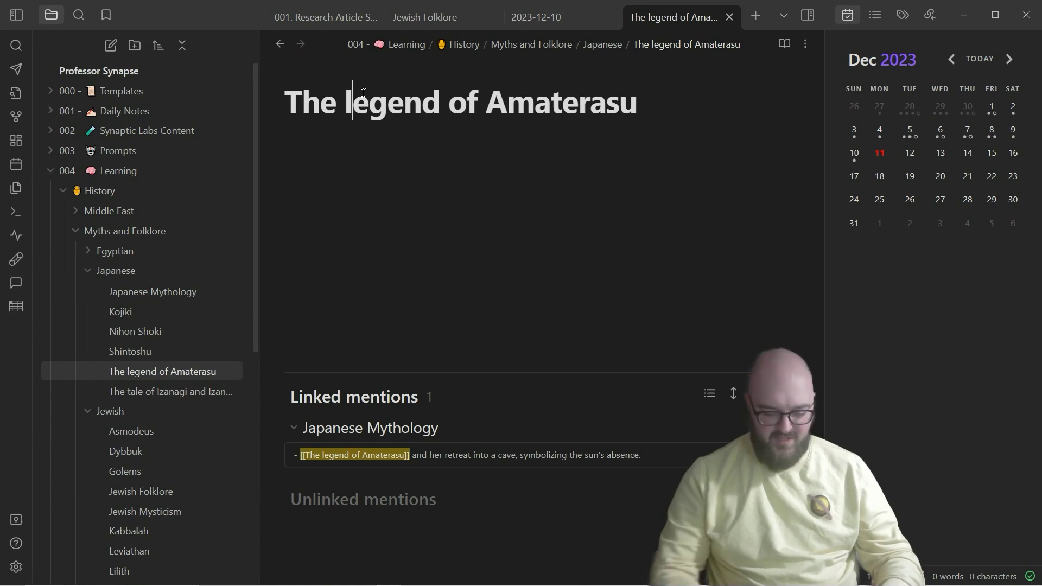
key(BackSpace)
text(L)
key(Return)
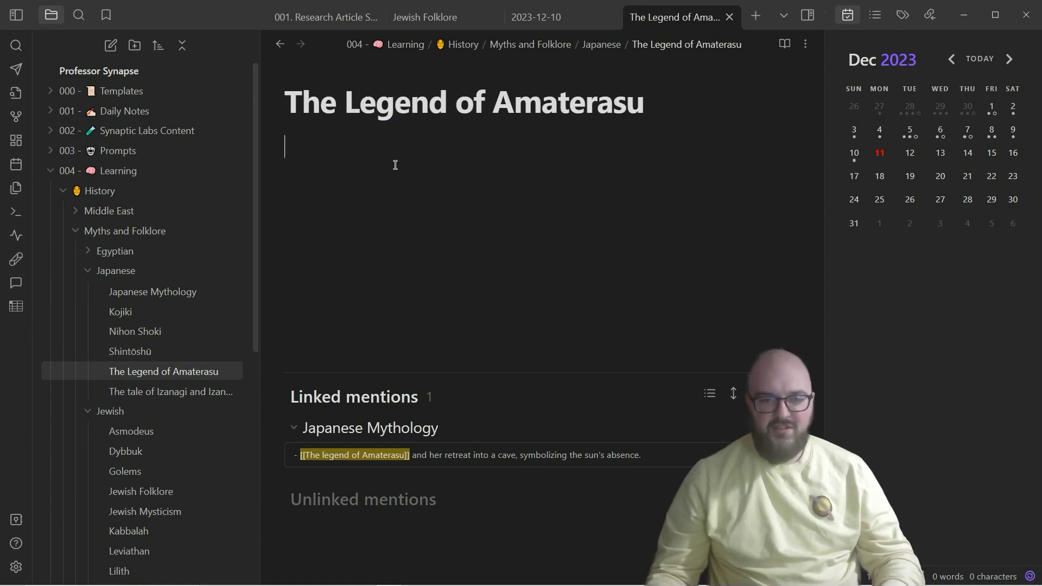
- Ask Miss Neura for 'the legend of amaterasu' and copy the resulting markdown article
mouse_move(363, 575)
click(808, 519)
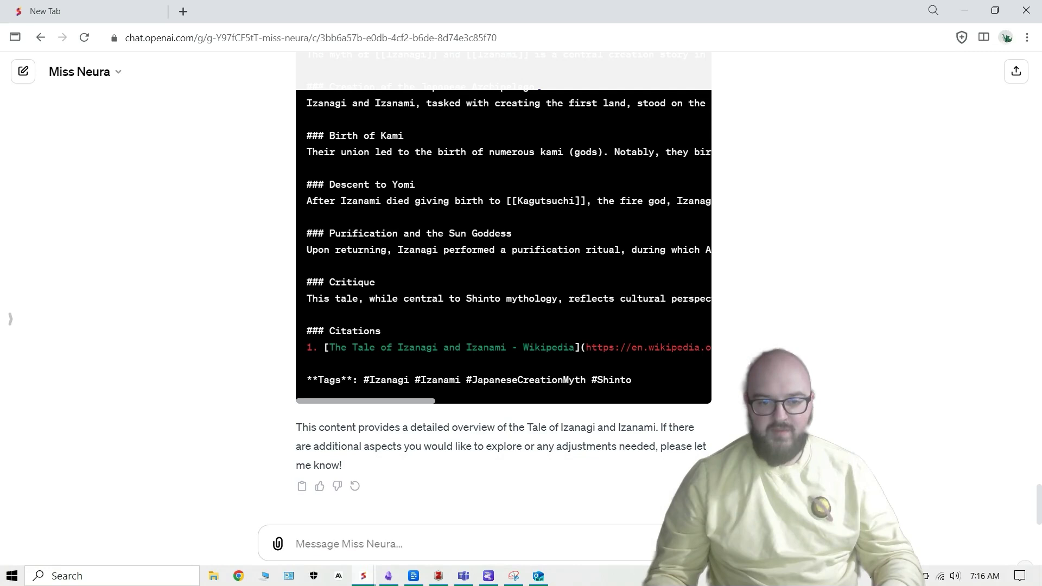
text(the)
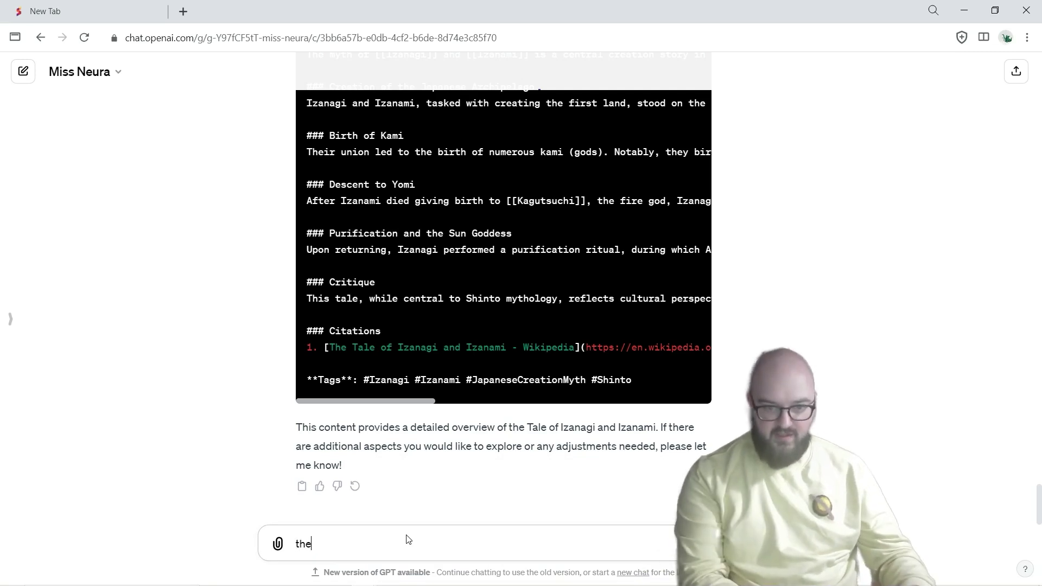
text( legend of)
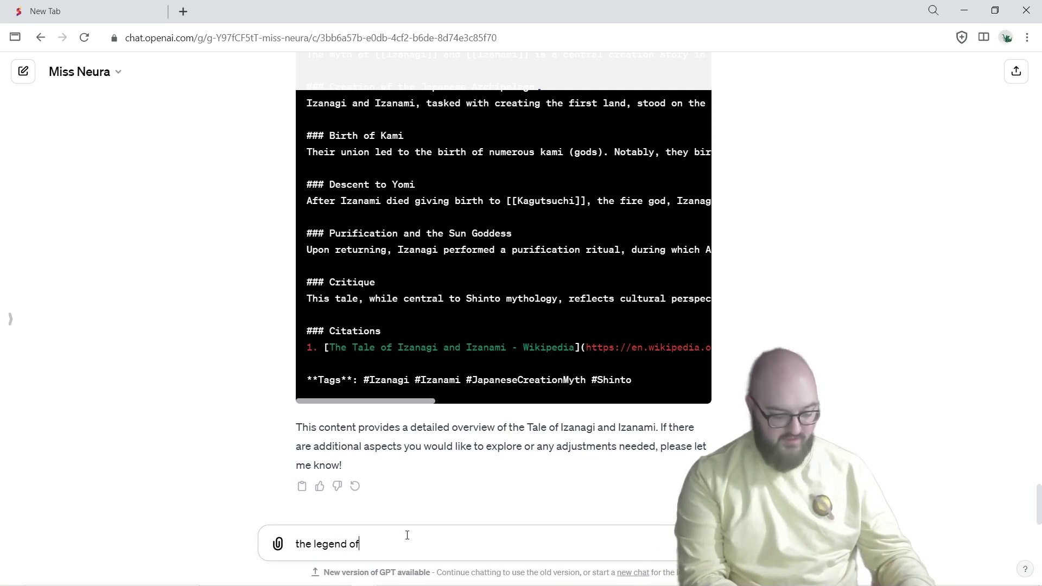
text( amaterasu)
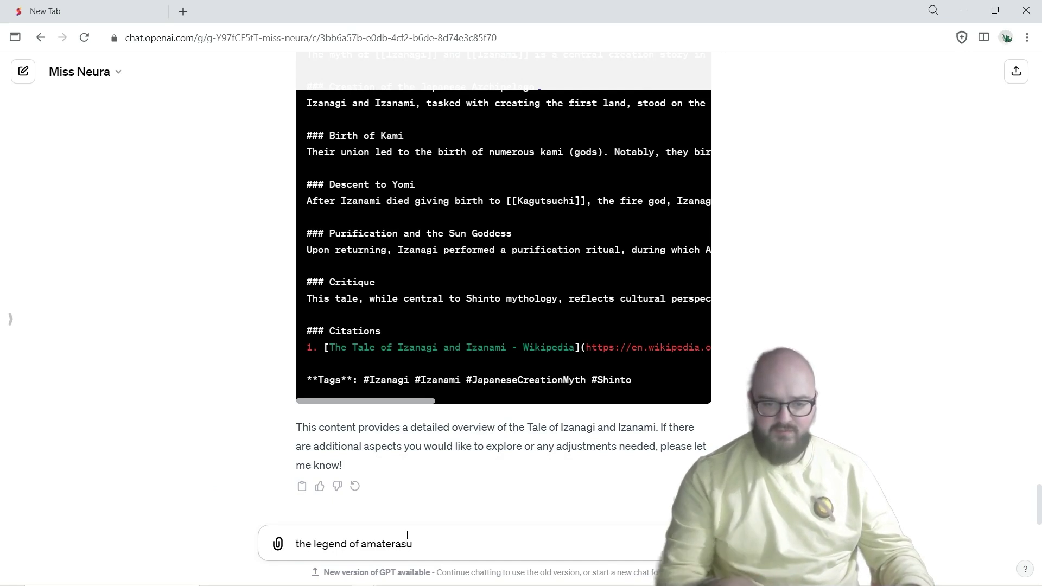
key(Return)
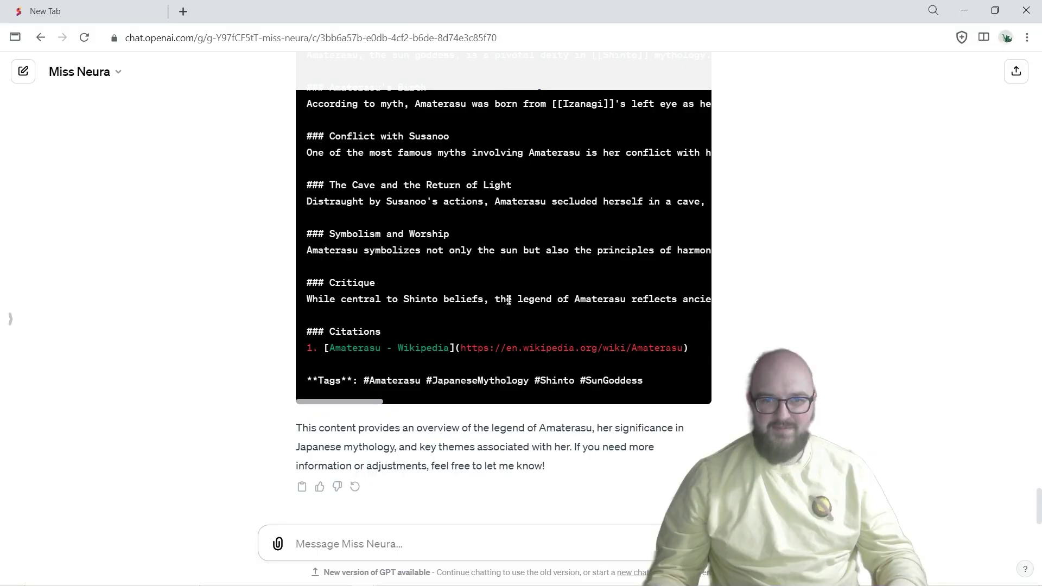
scroll(508, 300, up, 1)
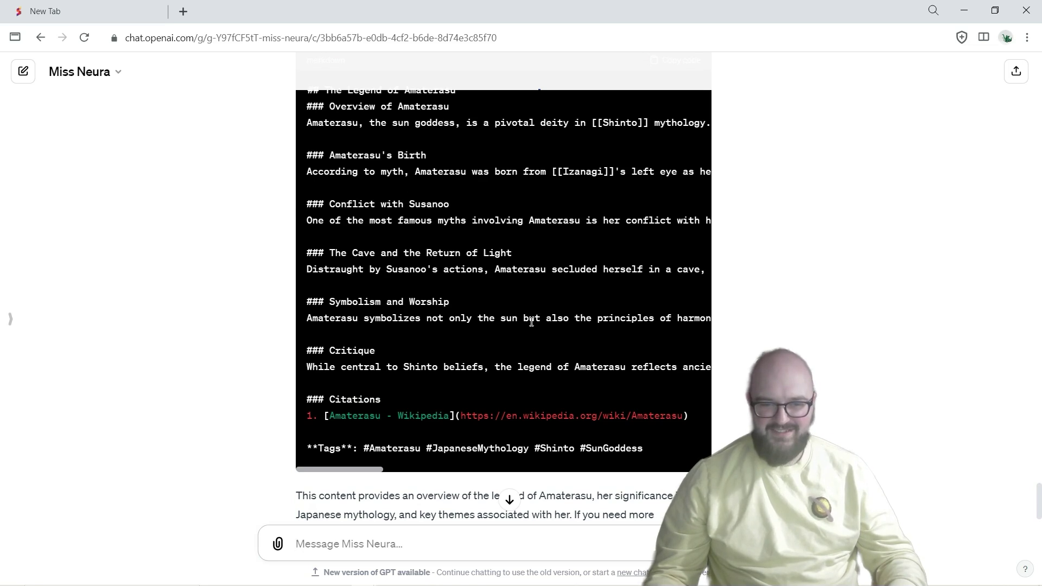
scroll(530, 323, up, 3)
click(677, 265)
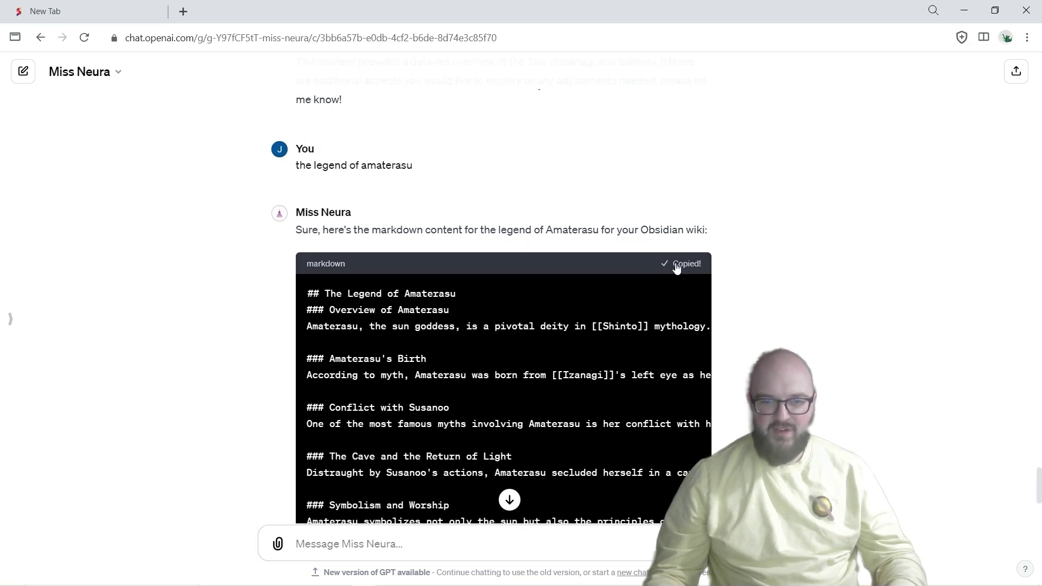
- Paste the Amaterasu markdown into the empty note and scroll through the rendered article
click(963, 10)
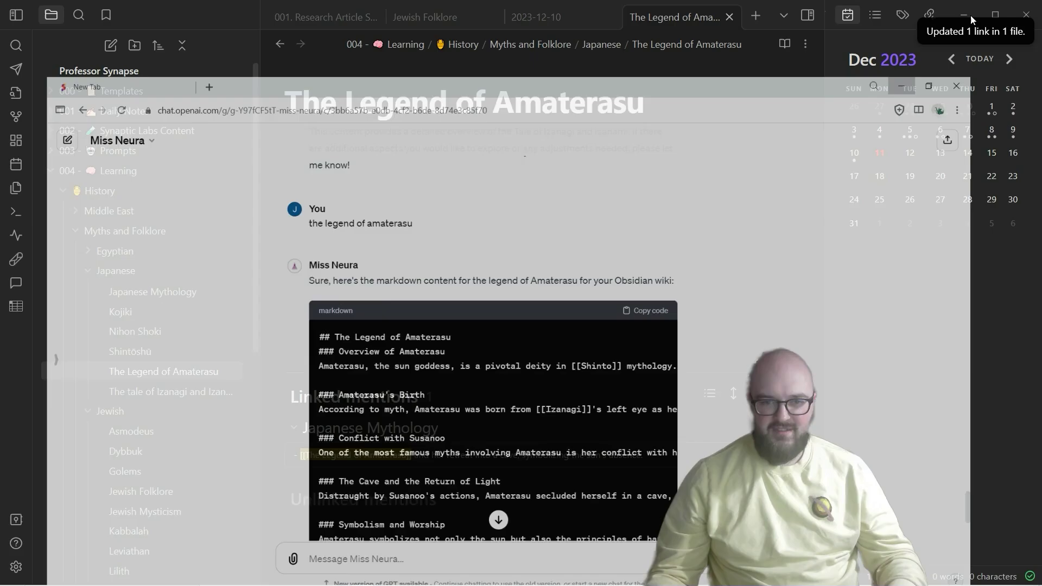
key(ctrl+v)
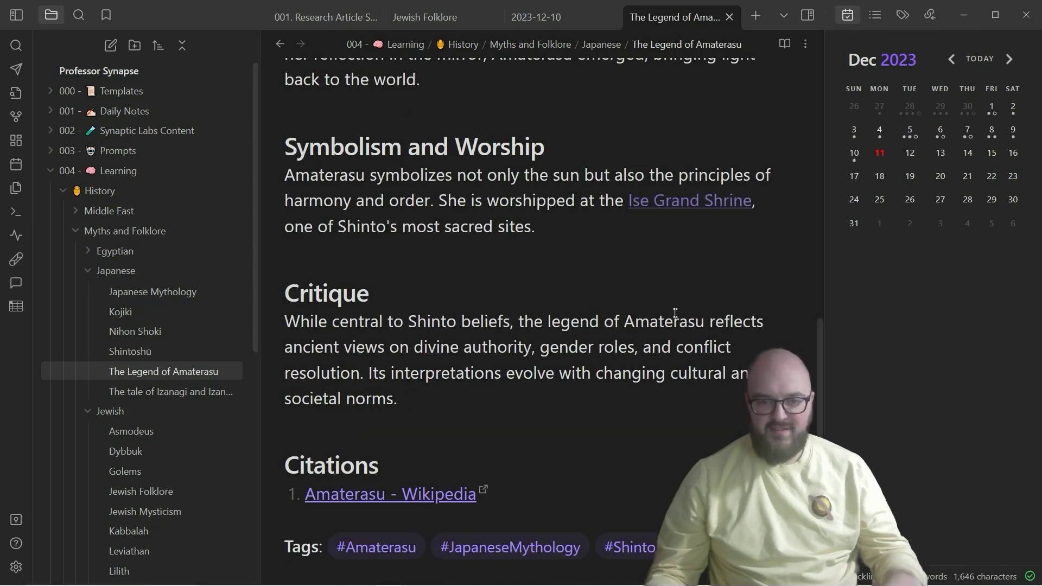
scroll(597, 362, up, 10)
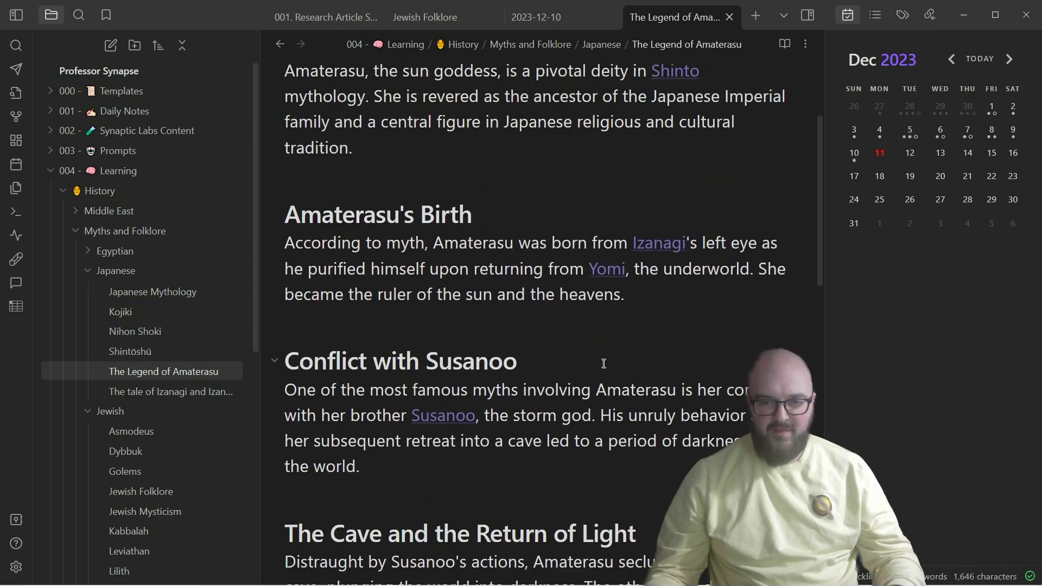
scroll(603, 364, up, 3)
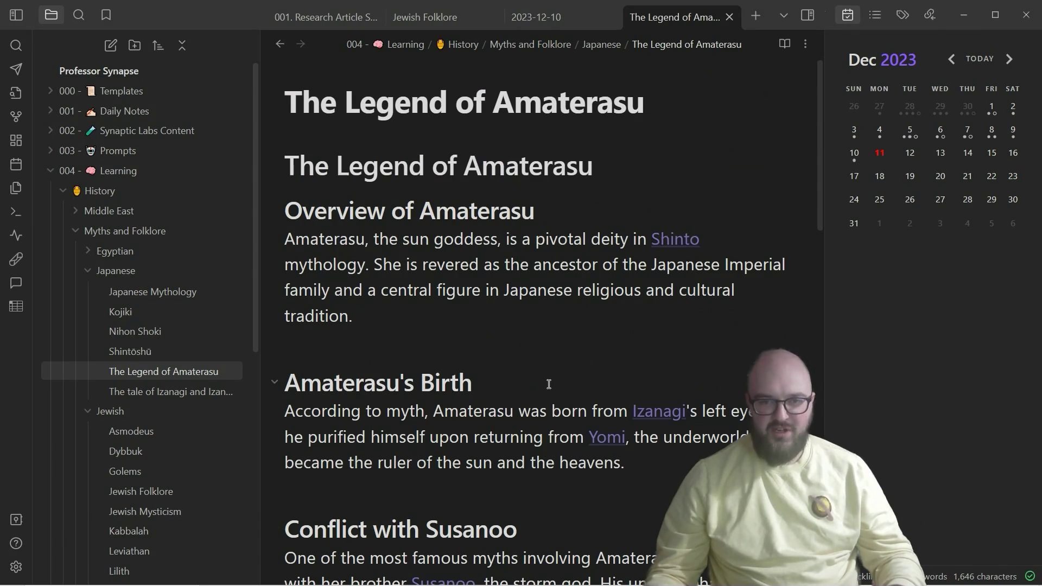
scroll(549, 384, down, 12)
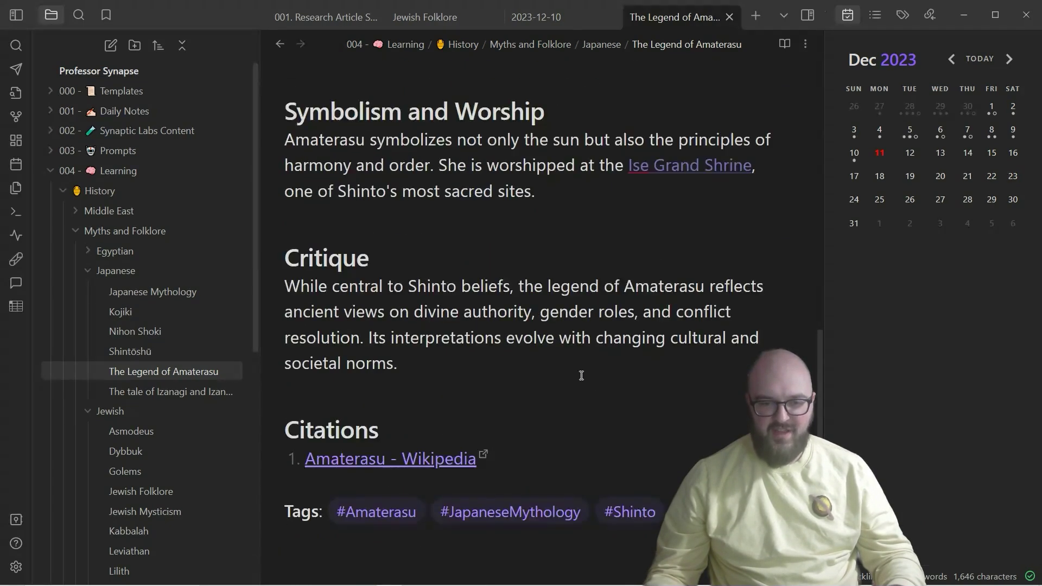